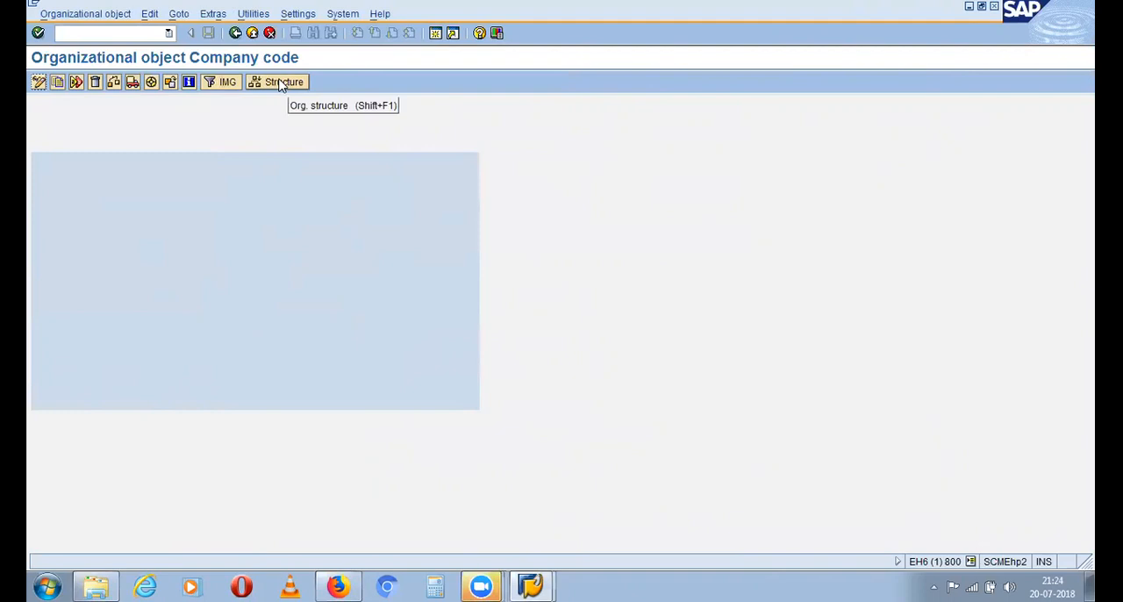
Open the structure navigation for the Company code organizational object and acknowledge the navigation help
{"action": "left_click", "coordinate": [282, 83]}
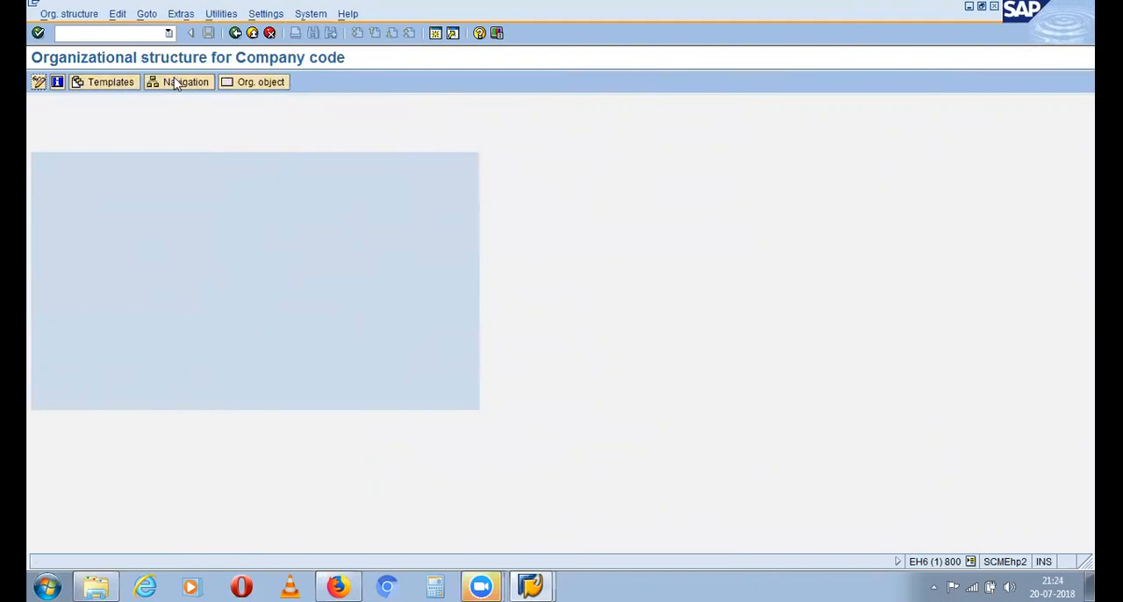
{"action": "left_click", "coordinate": [178, 82]}
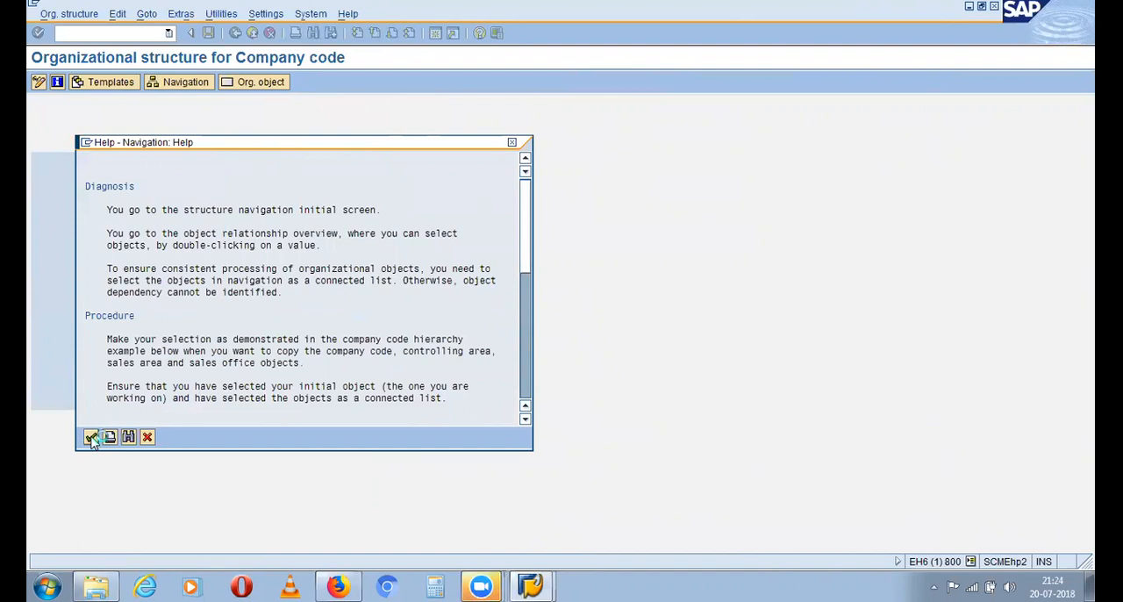
{"action": "left_click", "coordinate": [89, 436]}
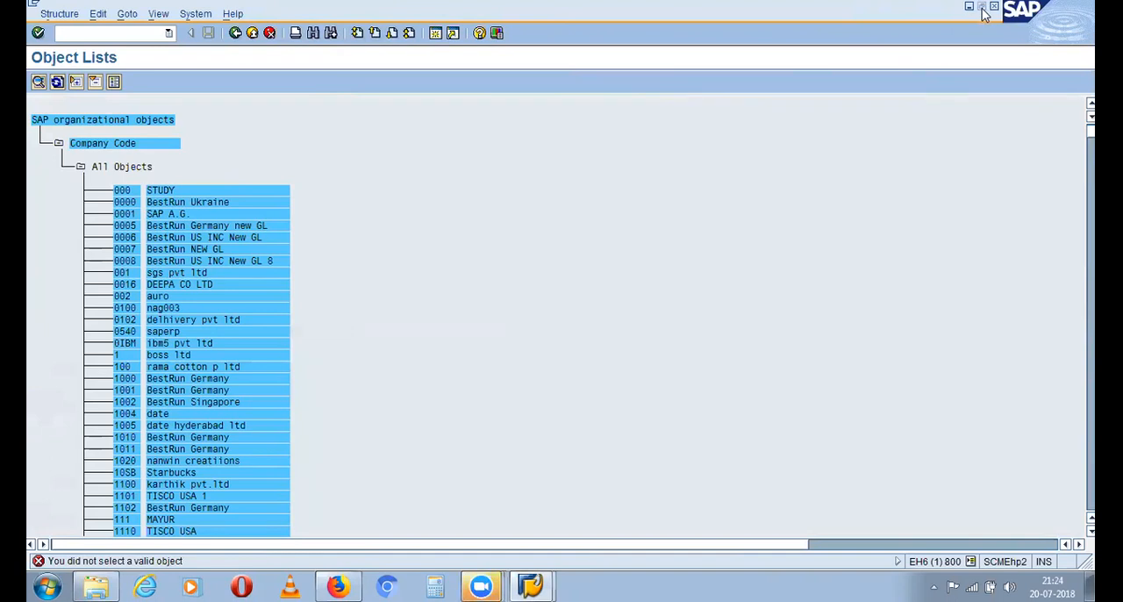
Restore the SAP window from its maximized size and move it slightly lower on the desktop
{"action": "left_click", "coordinate": [982, 8]}
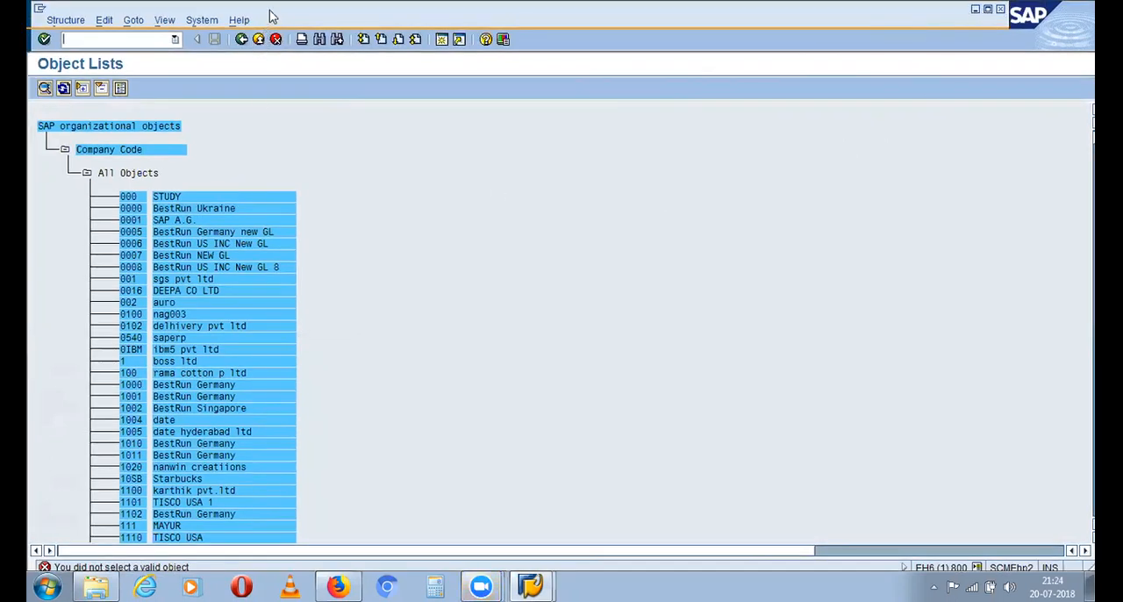
{"action": "left_click", "coordinate": [987, 11]}
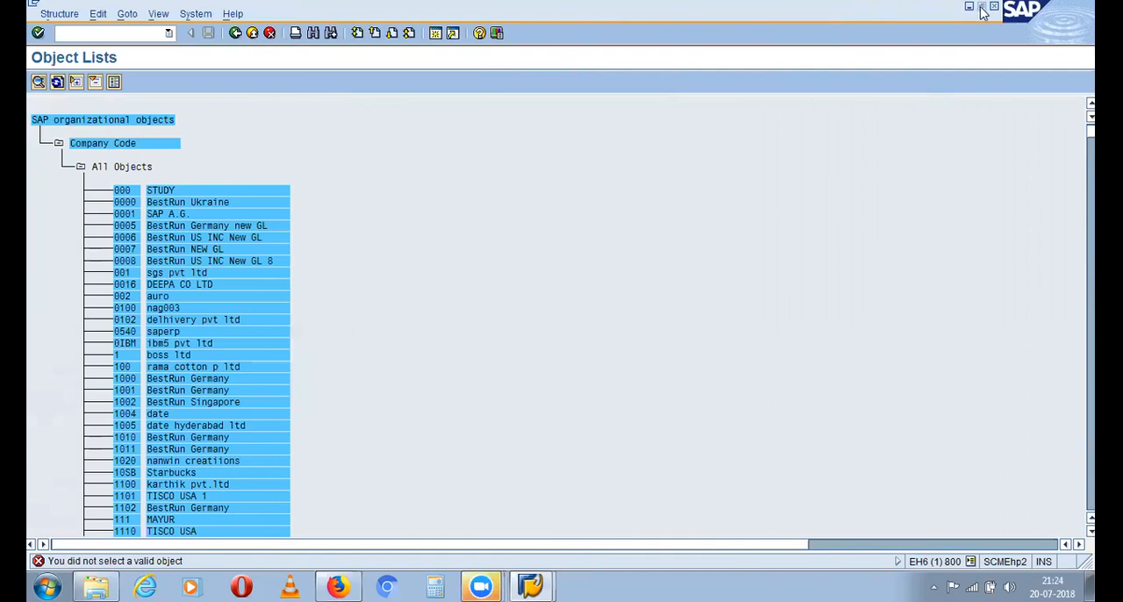
{"action": "left_click", "coordinate": [982, 7]}
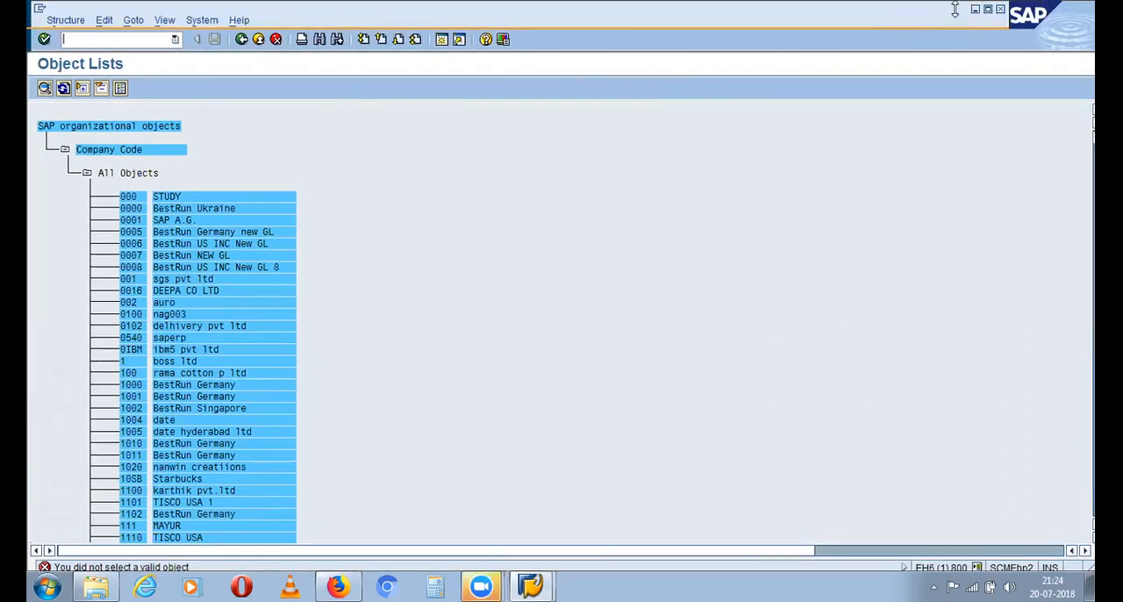
{"action": "left_click_drag", "start_coordinate": [956, 9], "coordinate": [969, 59]}
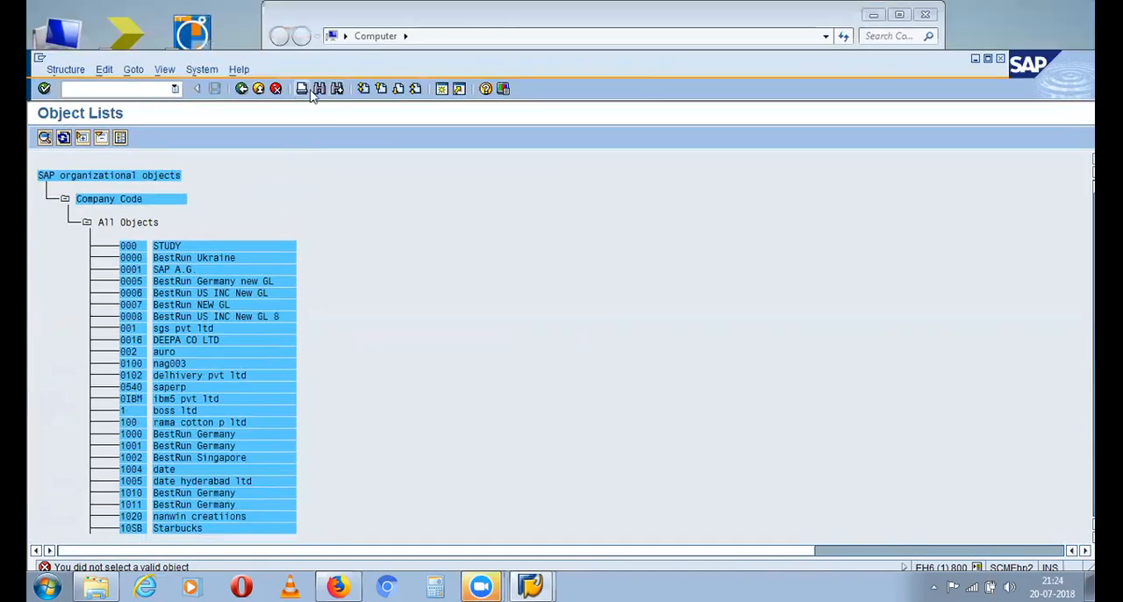
Search the object list for company code ASC1 and open its organizational structure
{"action": "left_click", "coordinate": [320, 88]}
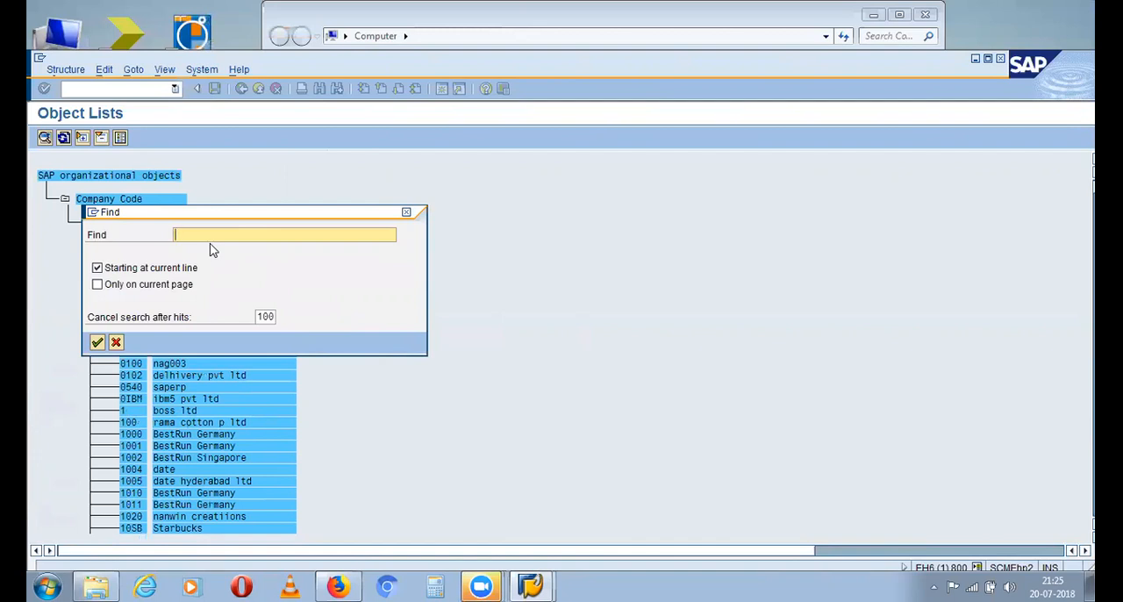
{"action": "type", "text": "sc1"}
{"action": "key", "text": "Return"}
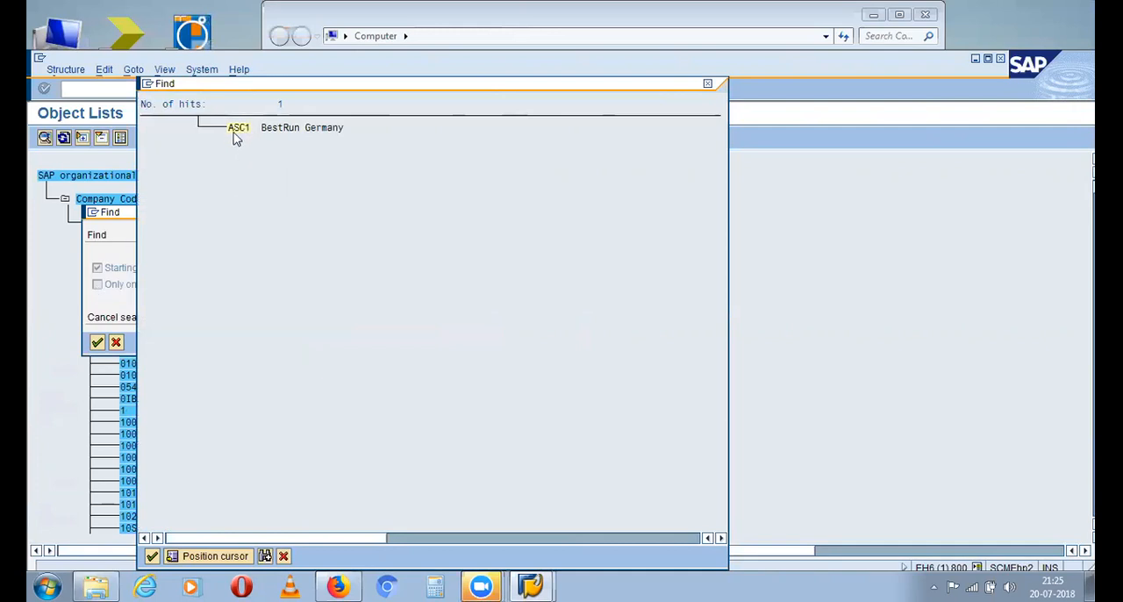
{"action": "double_click", "coordinate": [235, 129]}
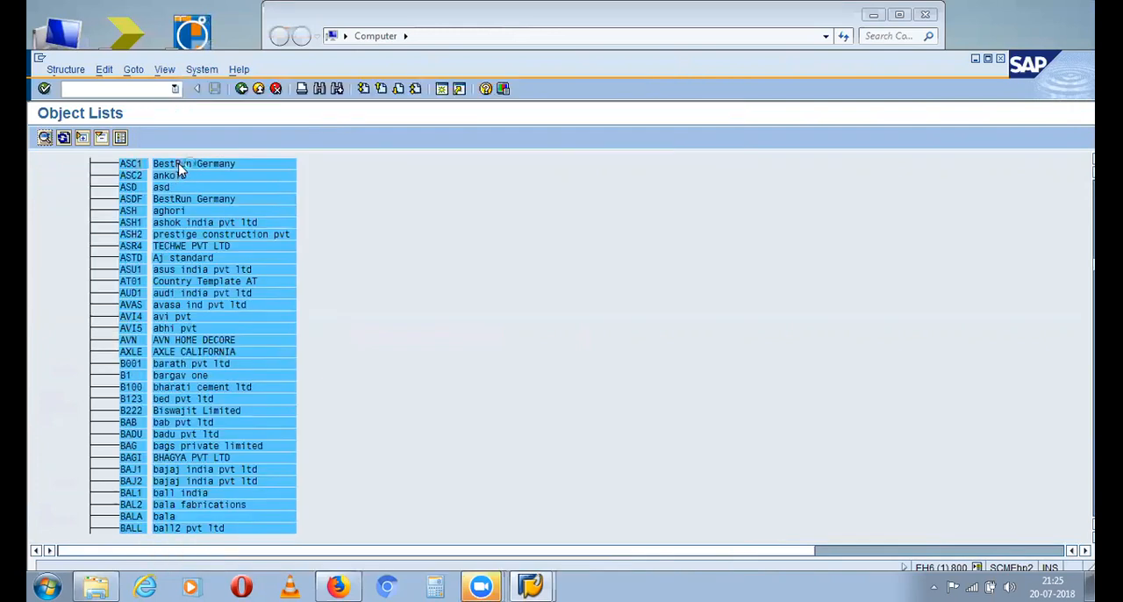
{"action": "double_click", "coordinate": [180, 169]}
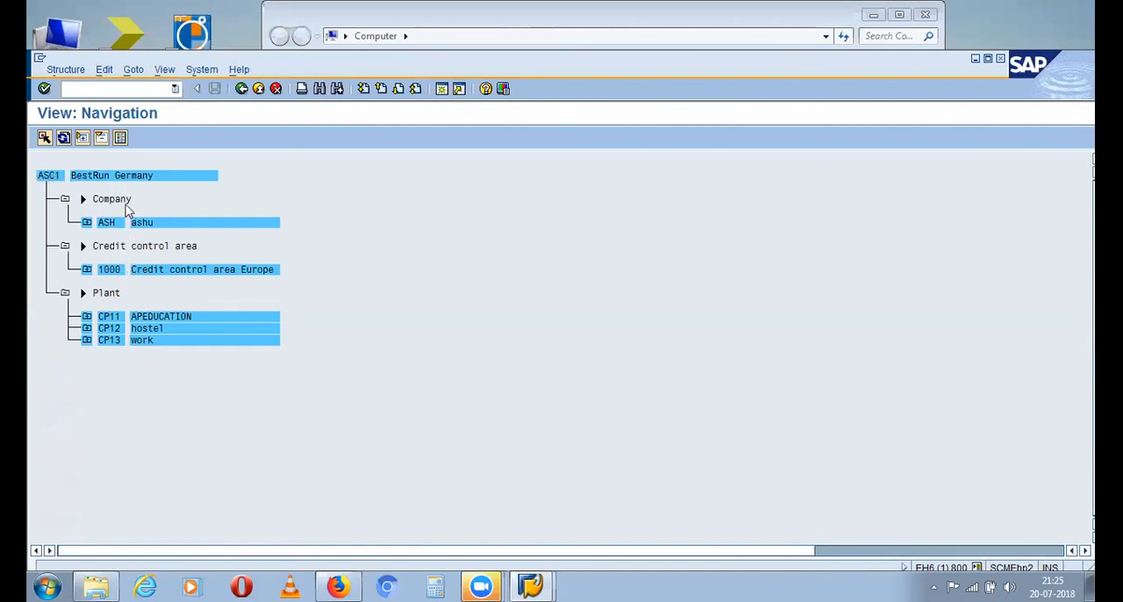
Expand plant CP11 to examine its locations, storage areas, company code and distribution chains, and collapse it again
{"action": "left_click", "coordinate": [87, 316]}
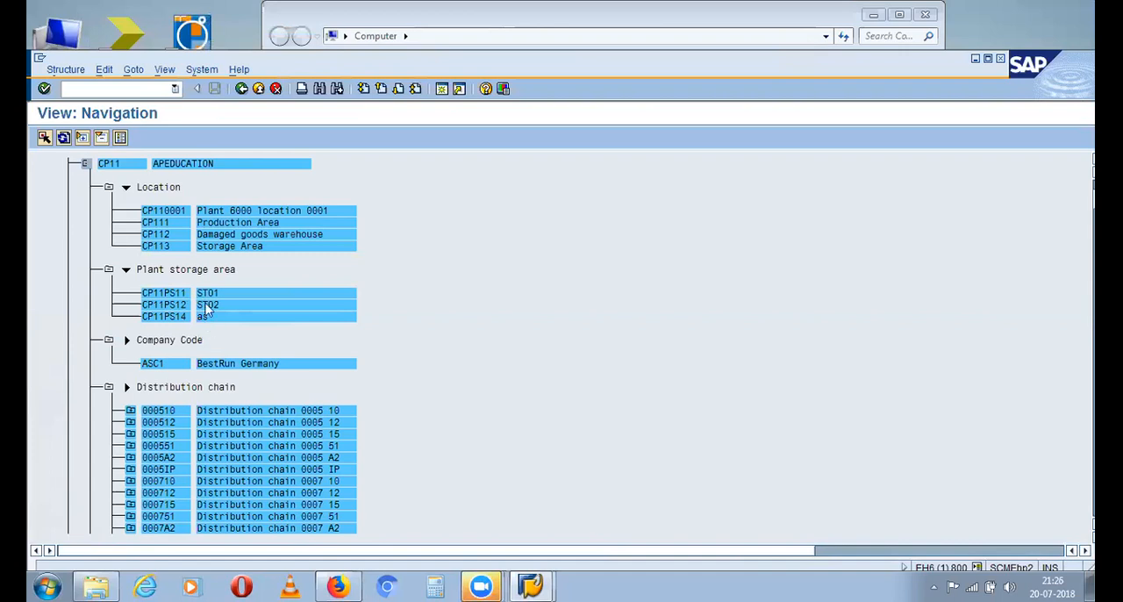
{"action": "scroll", "coordinate": [188, 302], "scroll_direction": "down", "scroll_amount": 1}
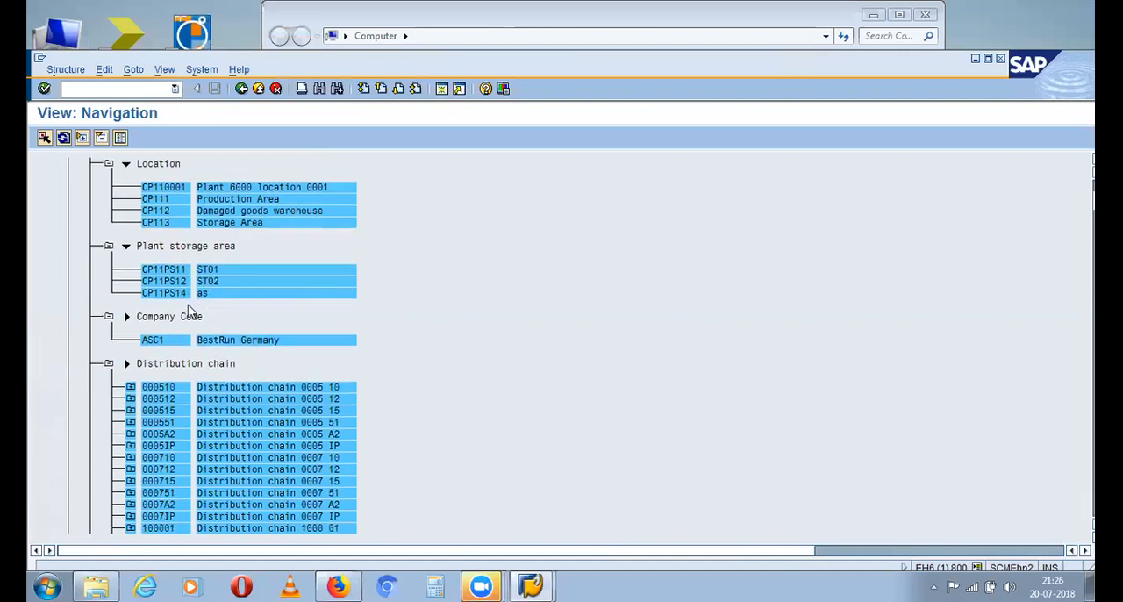
{"action": "scroll", "coordinate": [187, 309], "scroll_direction": "down", "scroll_amount": 3}
{"action": "scroll", "coordinate": [202, 249], "scroll_direction": "up", "scroll_amount": 1}
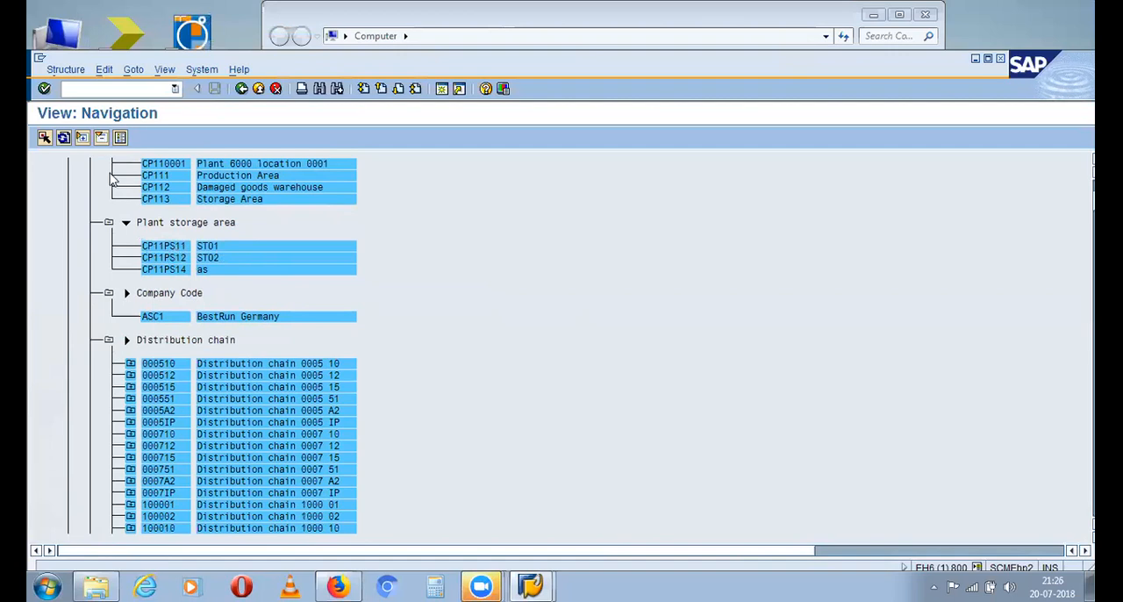
{"action": "scroll", "coordinate": [167, 256], "scroll_direction": "up", "scroll_amount": 2}
{"action": "scroll", "coordinate": [132, 233], "scroll_direction": "up", "scroll_amount": 2}
{"action": "scroll", "coordinate": [118, 212], "scroll_direction": "up", "scroll_amount": 1}
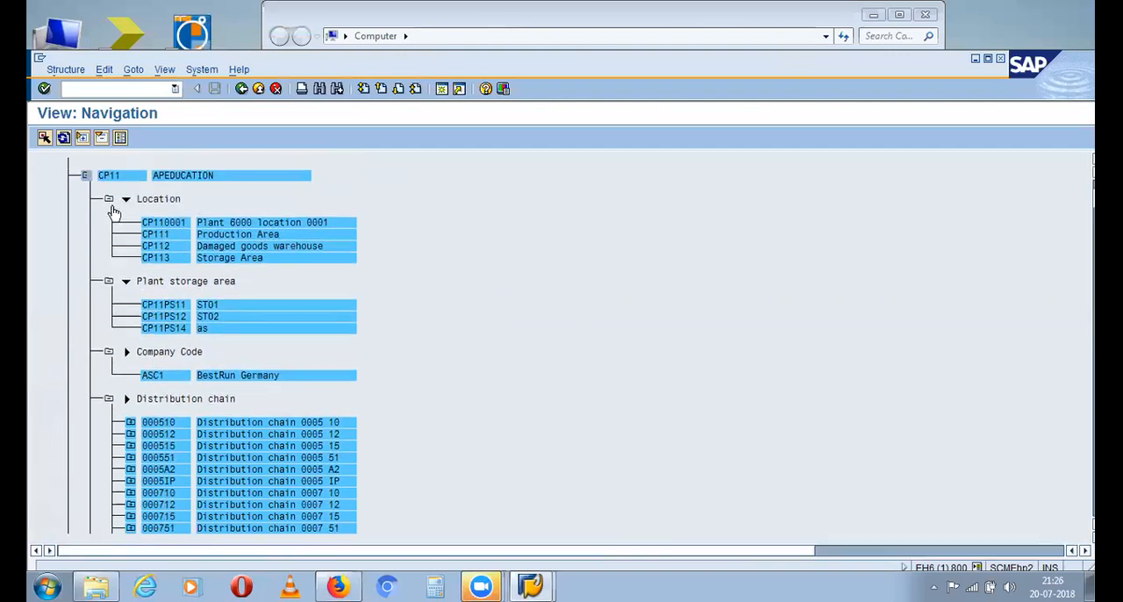
{"action": "left_click", "coordinate": [87, 176]}
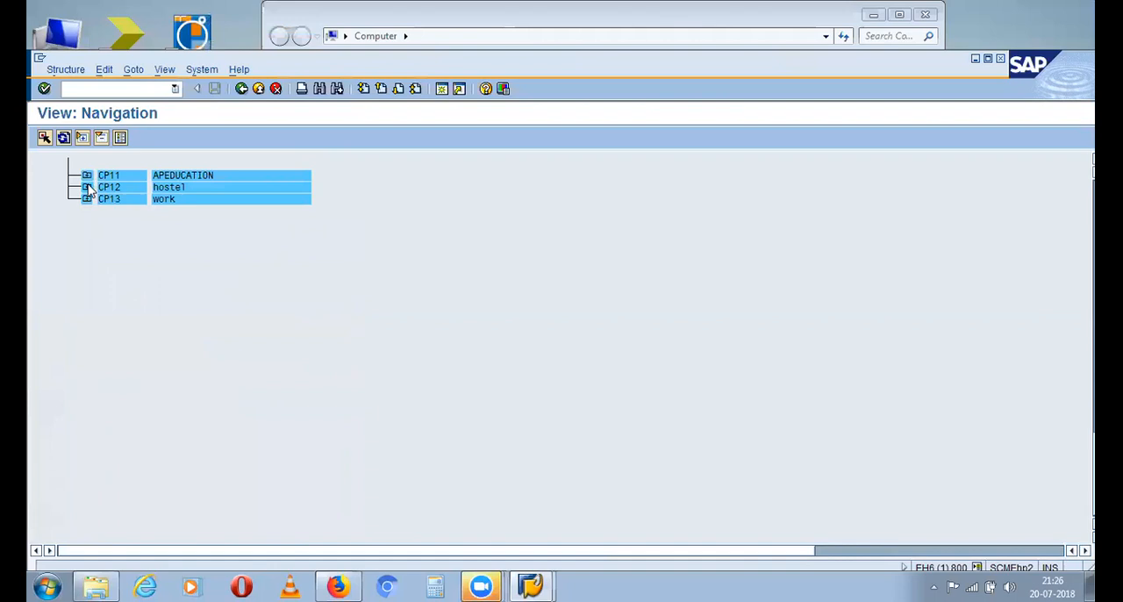
Expand plants CP12 and CP13 to examine their storage areas, company code and purchasing organization assignments
{"action": "left_click", "coordinate": [87, 186]}
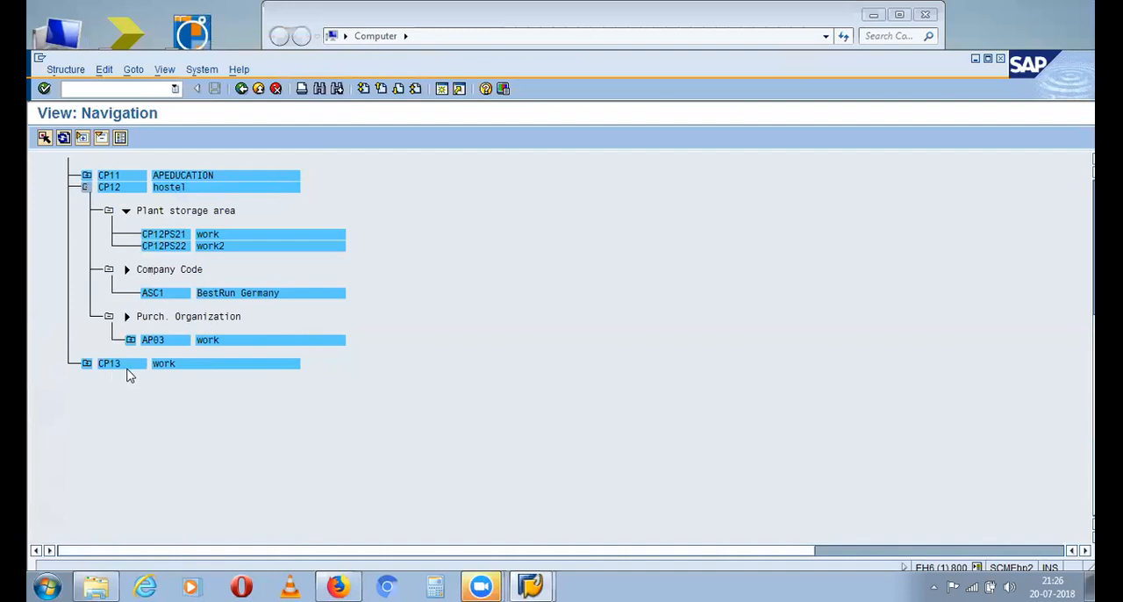
{"action": "left_click", "coordinate": [87, 363]}
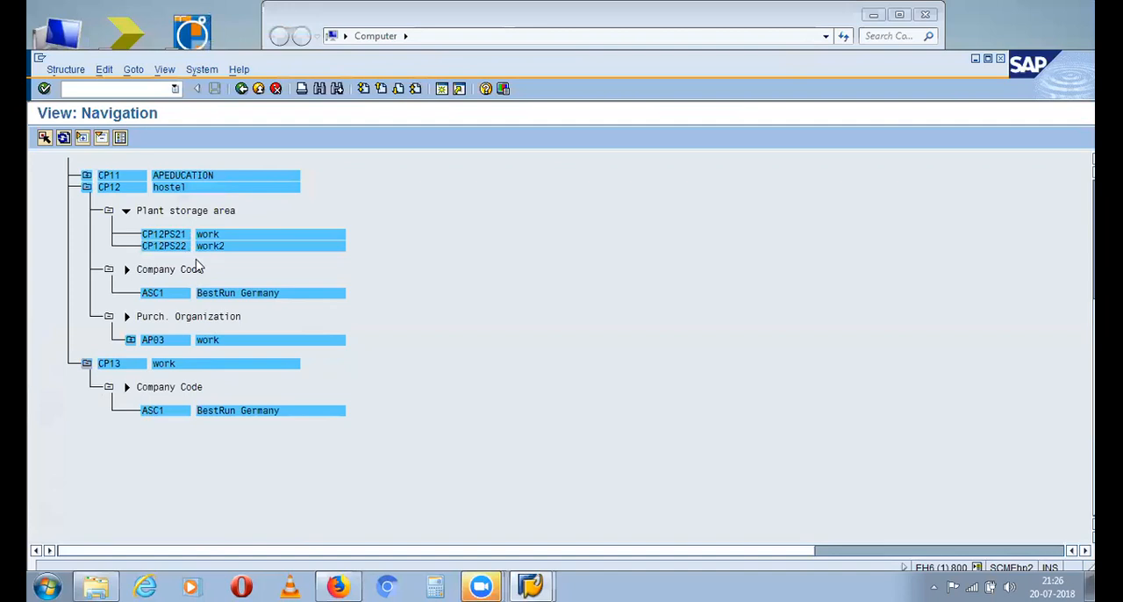
{"action": "scroll", "coordinate": [198, 266], "scroll_direction": "up", "scroll_amount": 2}
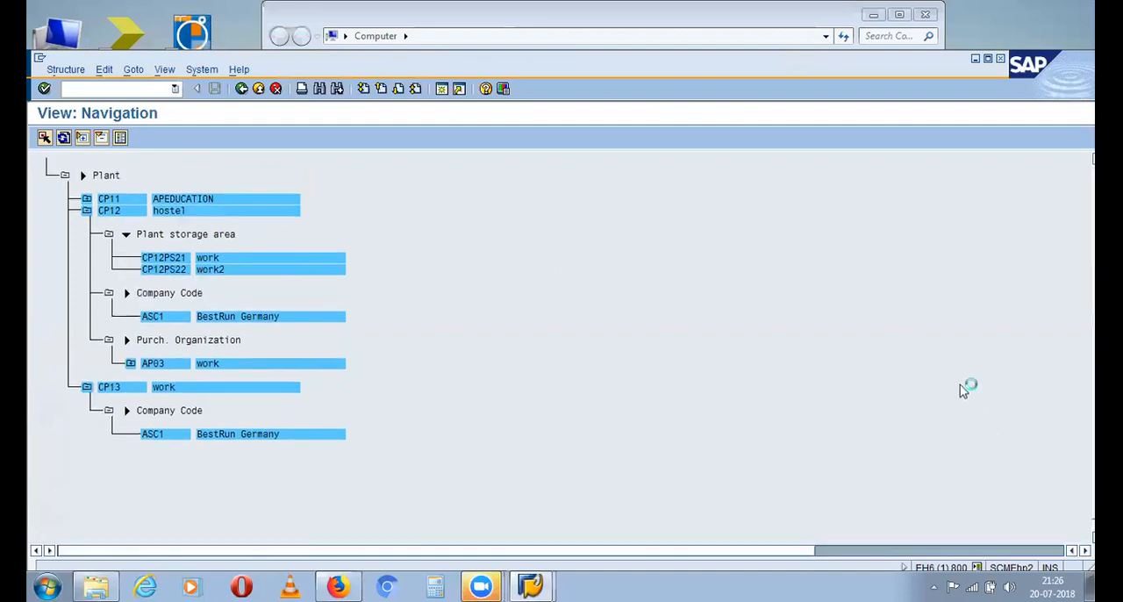
{"action": "scroll", "coordinate": [188, 248], "scroll_direction": "up", "scroll_amount": 1}
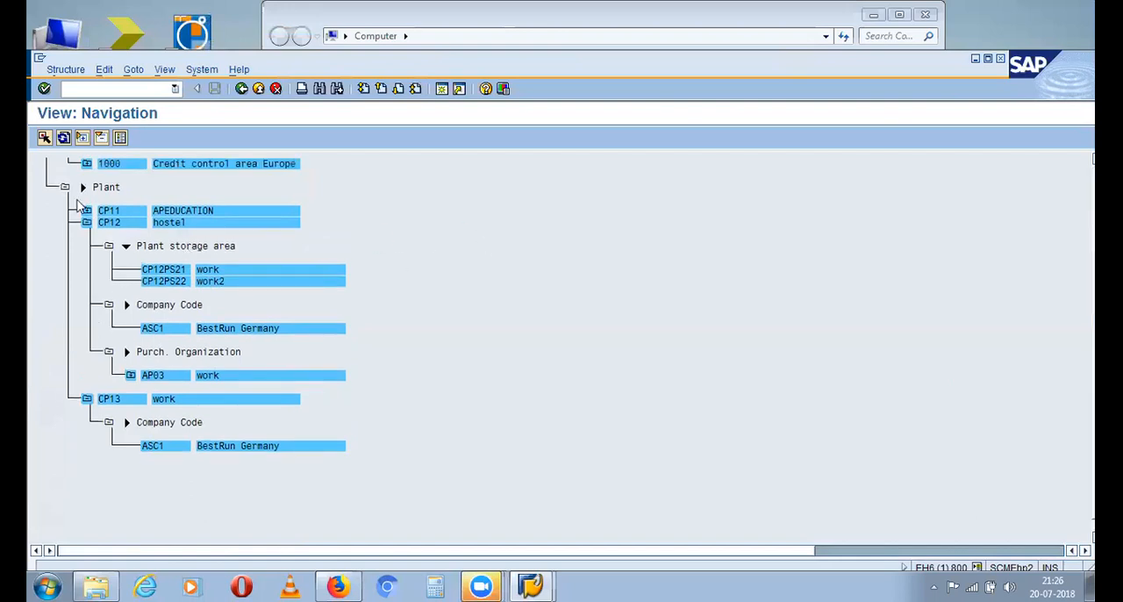
{"action": "scroll", "coordinate": [85, 211], "scroll_direction": "up", "scroll_amount": 1}
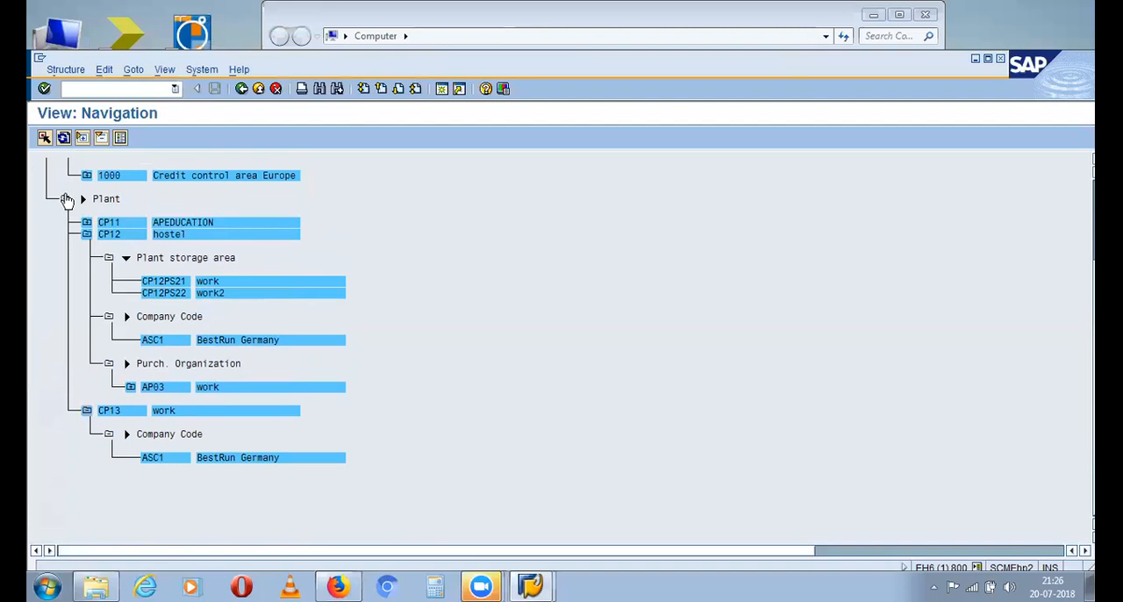
Collapse and reopen the Plant branch under company code ASC1 to fold the details of its plants
{"action": "left_click", "coordinate": [66, 200]}
{"action": "left_click", "coordinate": [66, 200]}
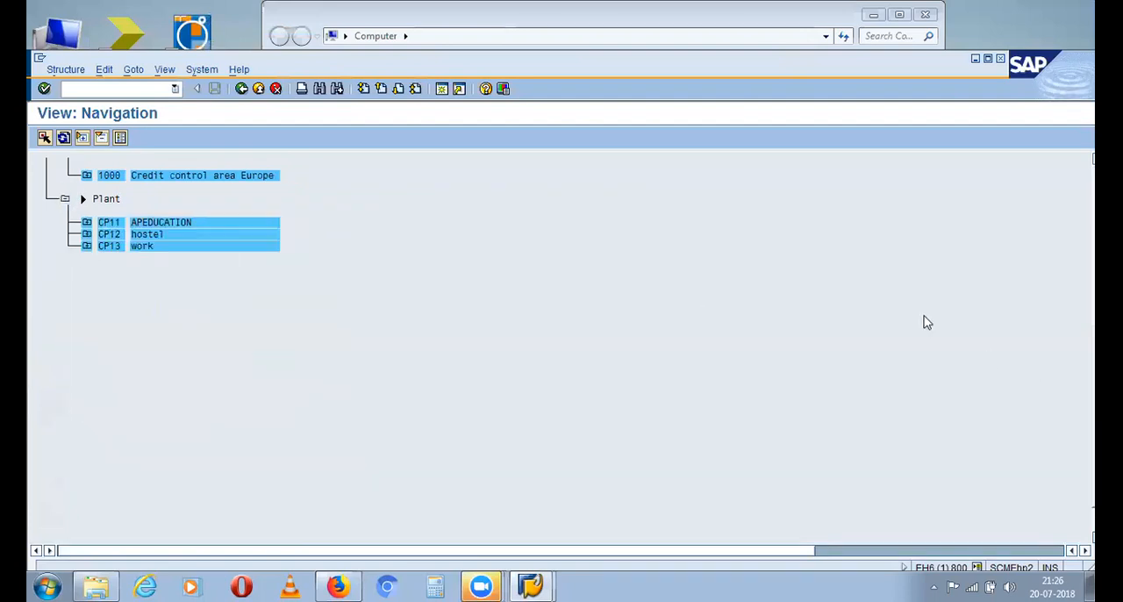
{"action": "scroll", "coordinate": [1053, 312], "scroll_direction": "up", "scroll_amount": 4}
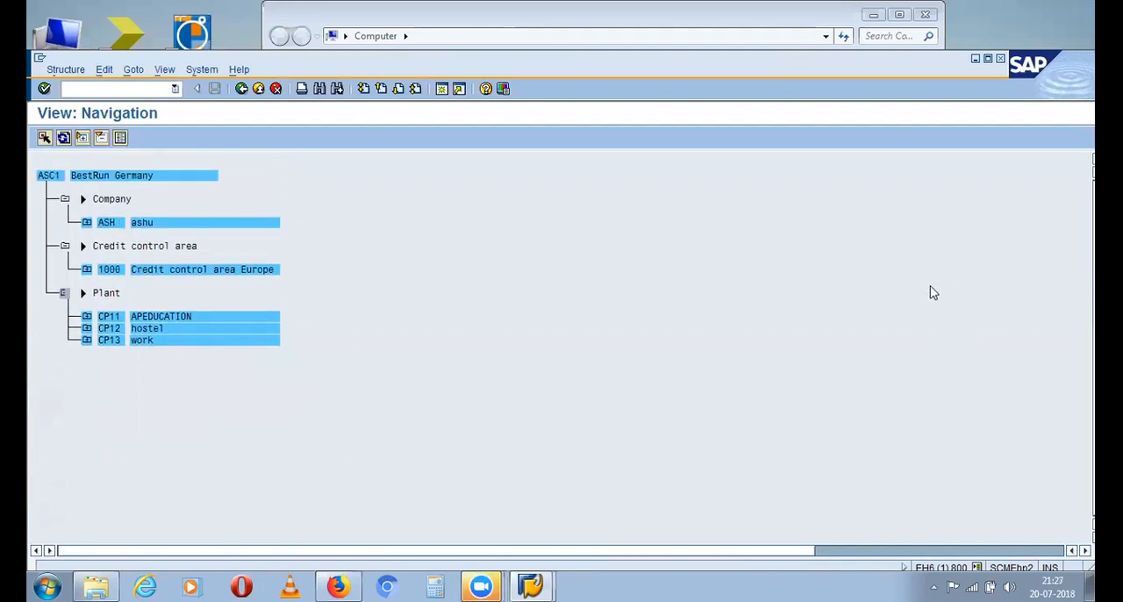
Shift the SAP window slightly so its scroll bars and status bar fit on the screen
{"action": "scroll", "coordinate": [915, 305], "scroll_direction": "right", "scroll_amount": 2}
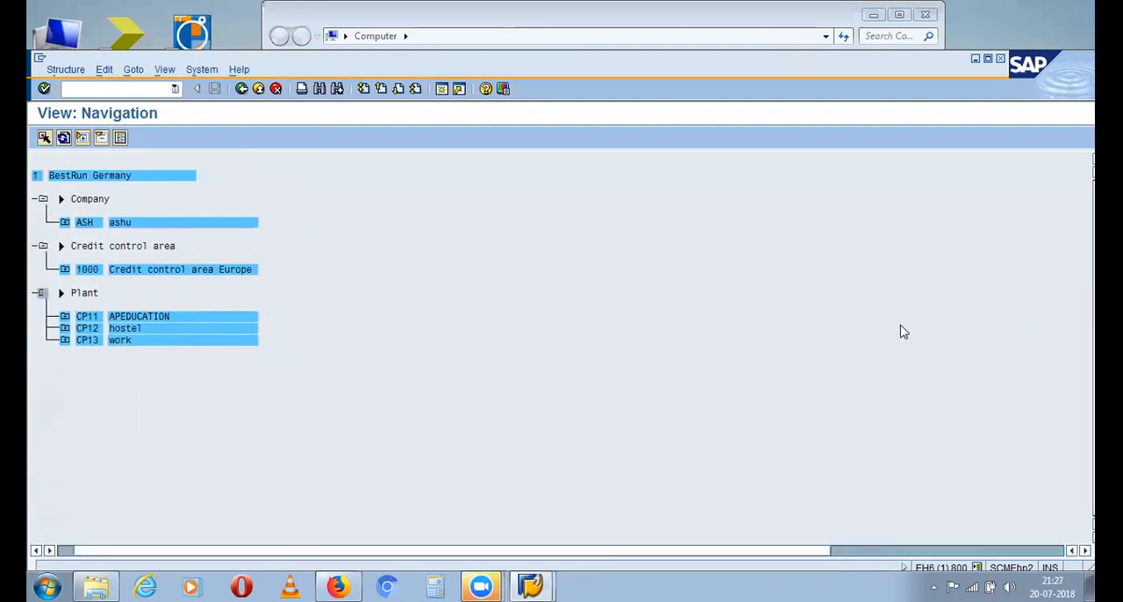
{"action": "left_click", "coordinate": [868, 551]}
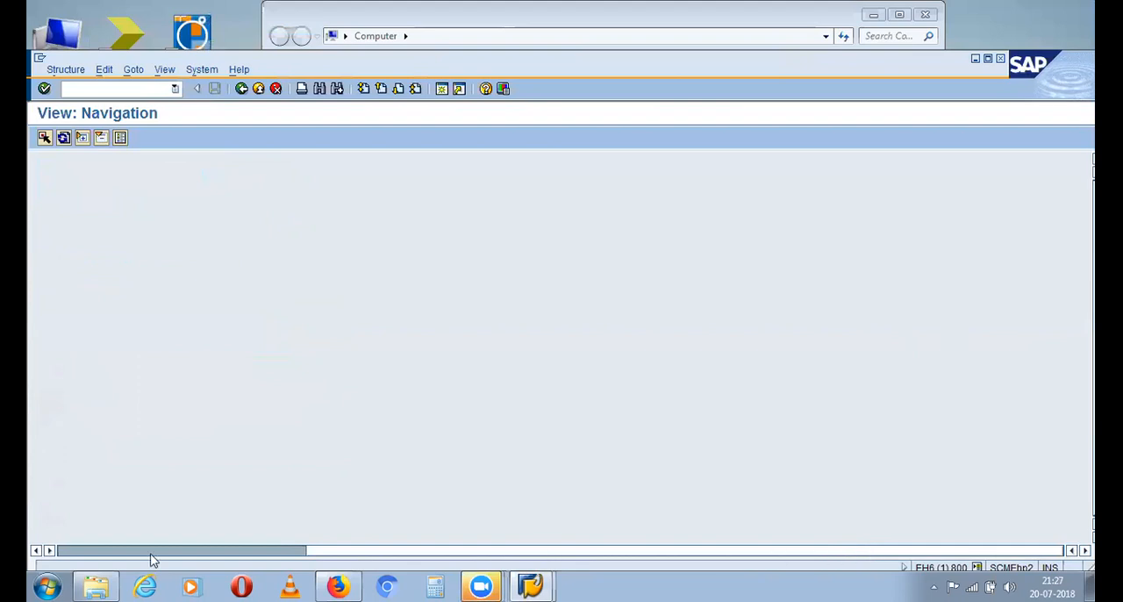
{"action": "left_click", "coordinate": [77, 550]}
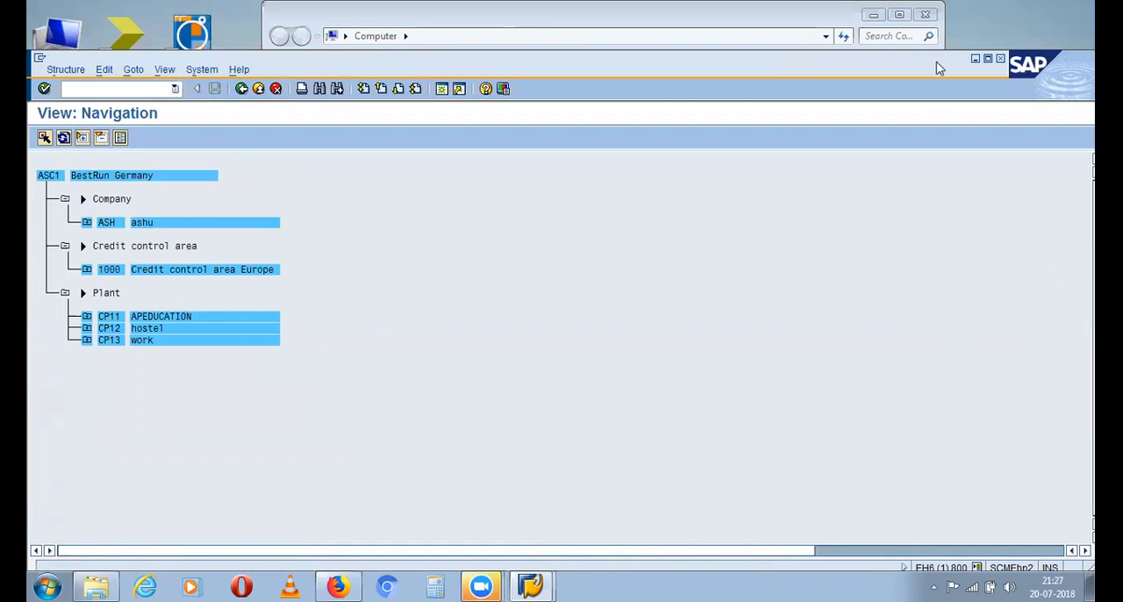
{"action": "left_click_drag", "start_coordinate": [938, 63], "coordinate": [929, 59]}
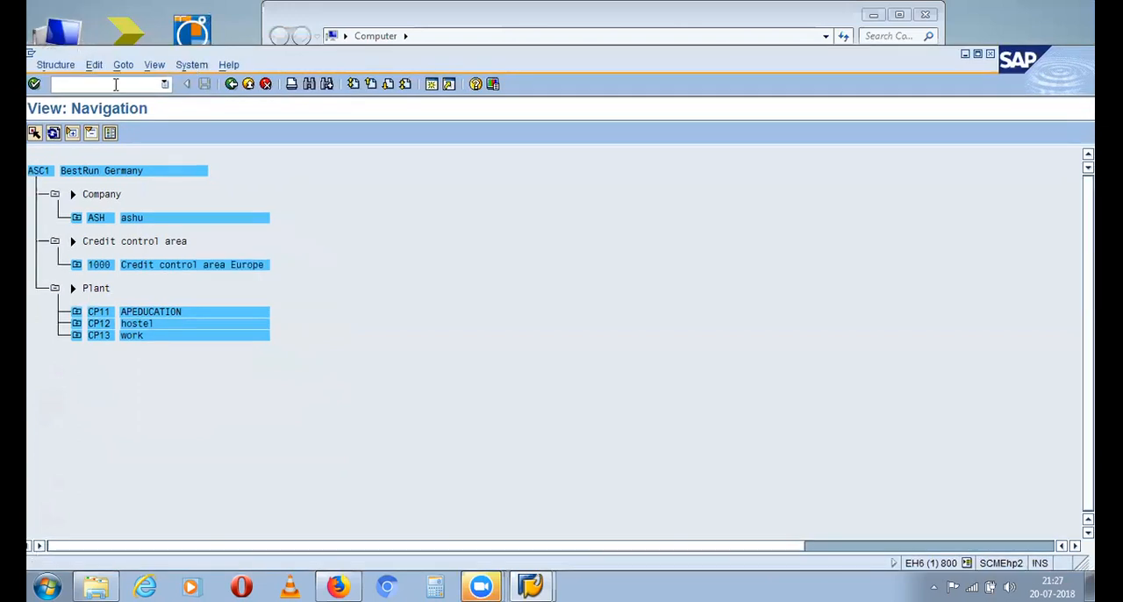
Expand company ASH, its company code ASC2 and plant CP21 to examine the plant's storage areas and company code
{"action": "left_click", "coordinate": [77, 218]}
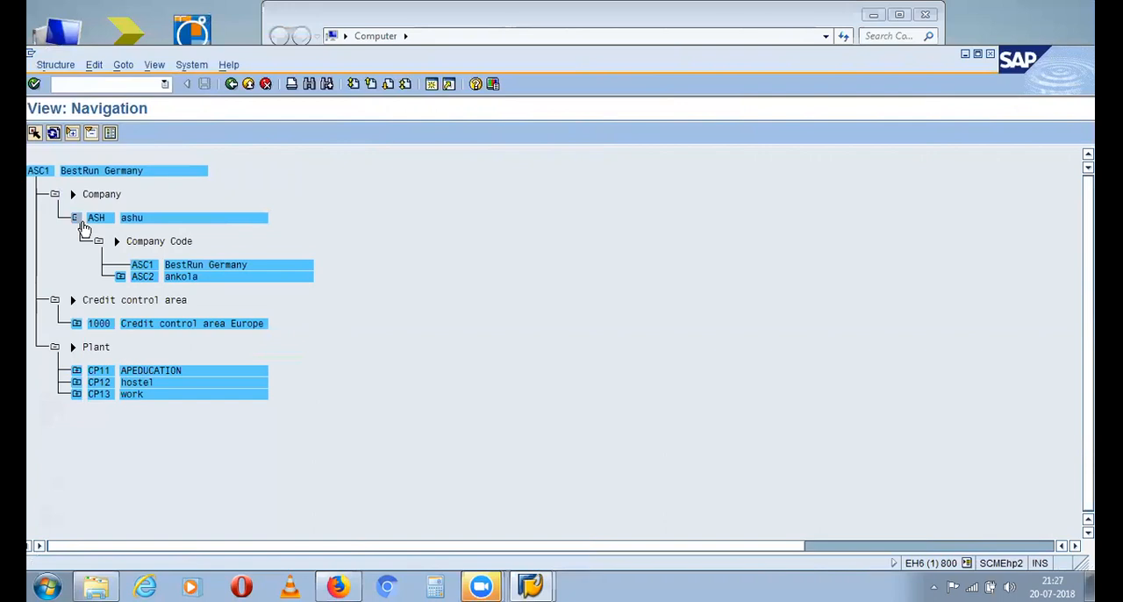
{"action": "left_click", "coordinate": [120, 278]}
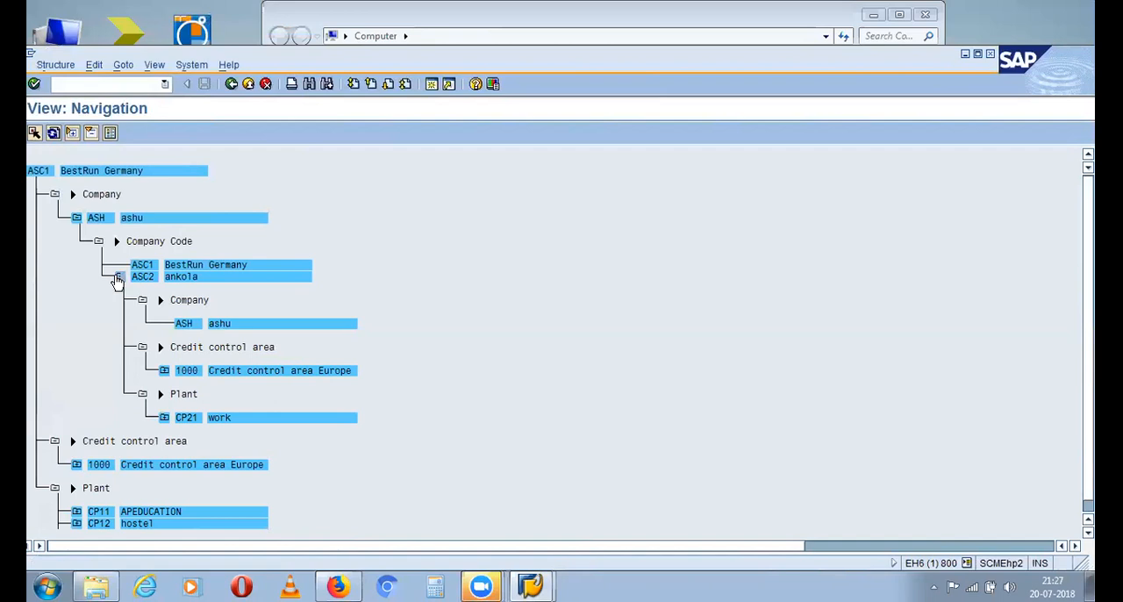
{"action": "left_click", "coordinate": [164, 417]}
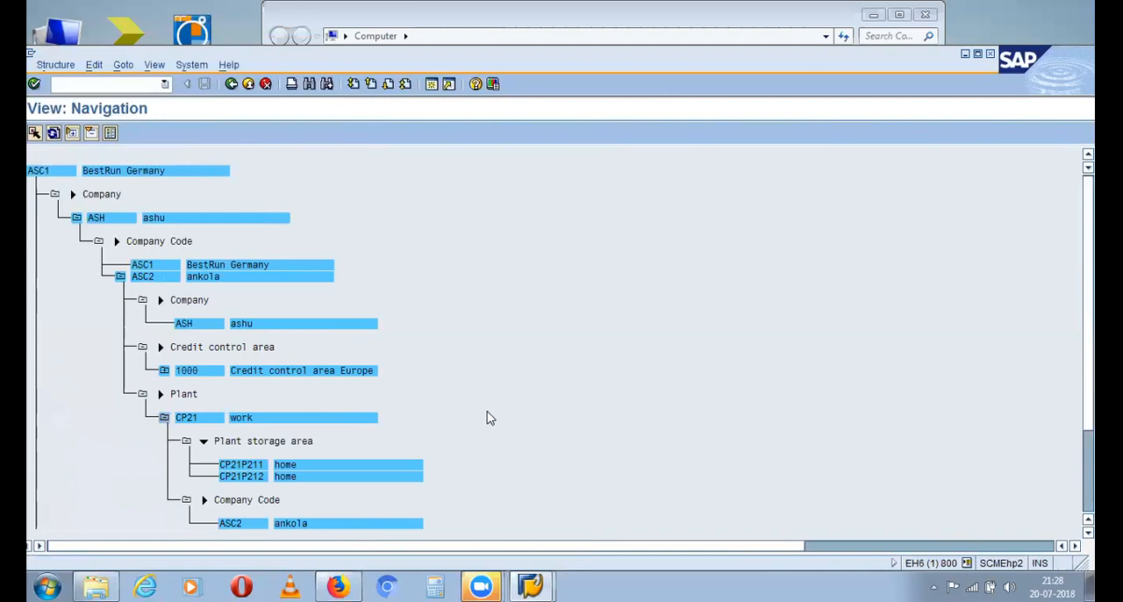
{"action": "scroll", "coordinate": [526, 409], "scroll_direction": "down", "scroll_amount": 1}
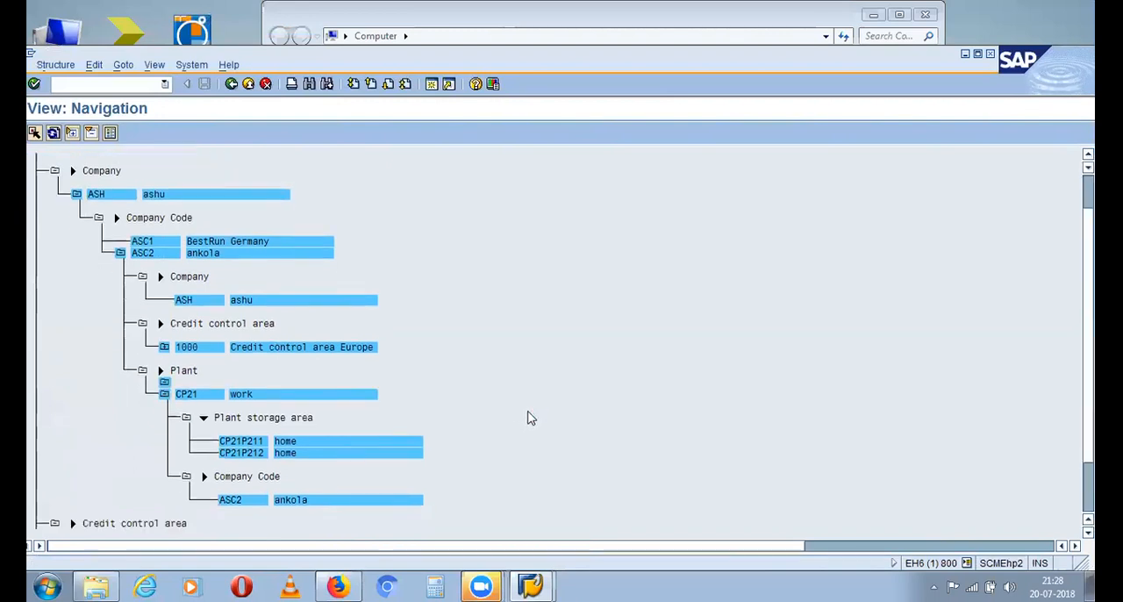
{"action": "scroll", "coordinate": [529, 416], "scroll_direction": "down", "scroll_amount": 1}
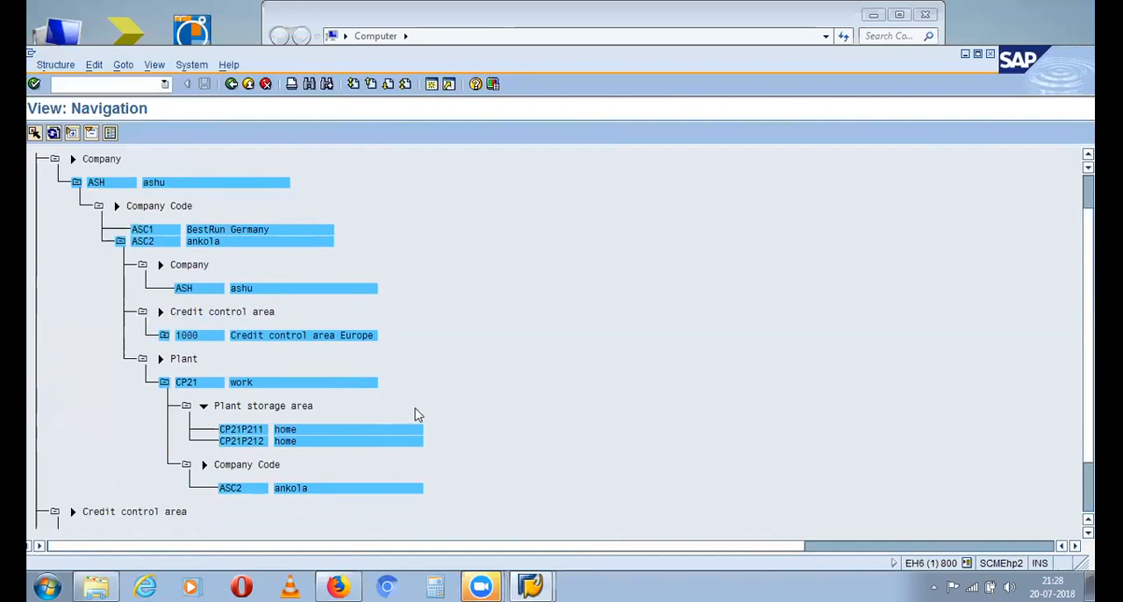
{"action": "scroll", "coordinate": [418, 431], "scroll_direction": "down", "scroll_amount": 1}
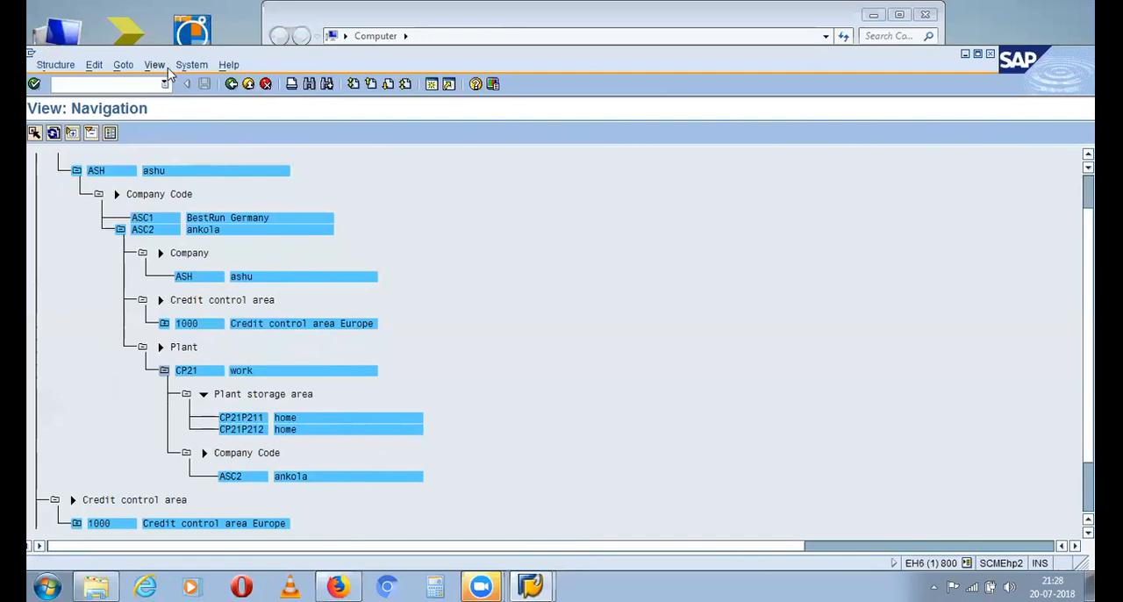
Leave the structure navigation with /n and start the Create Material transaction mm01
{"action": "left_click", "coordinate": [132, 84]}
{"action": "type", "text": "/n"}
{"action": "key", "text": "Return"}
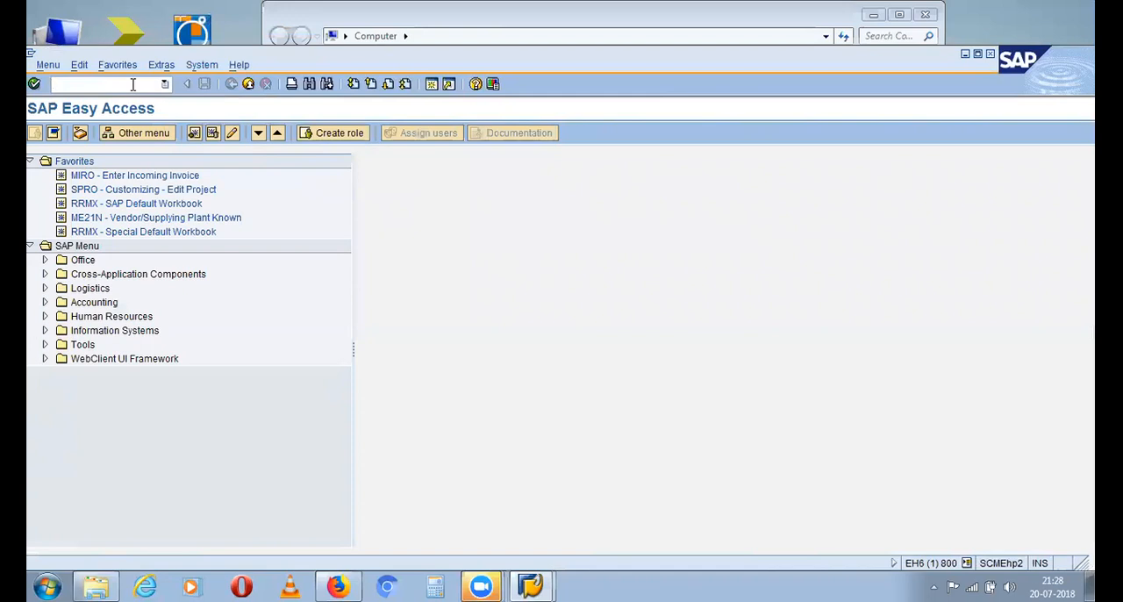
{"action": "type", "text": "mm01"}
{"action": "key", "text": "Return"}
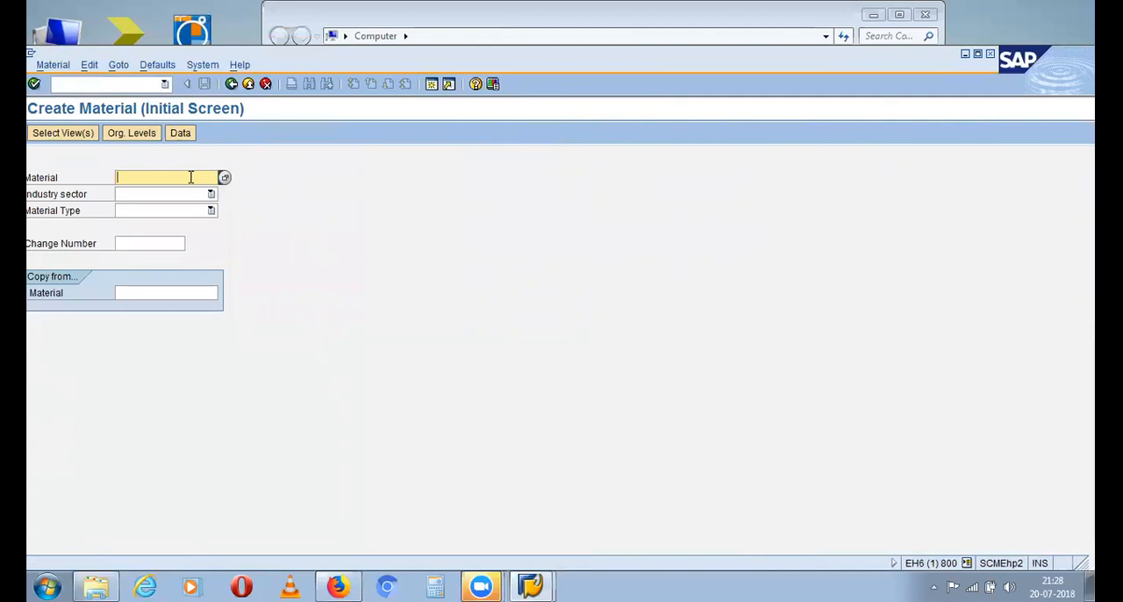
Try to open transaction mm03 directly from the Create Material initial screen
{"action": "key", "text": "ctrl+slash"}
{"action": "type", "text": "mm"}
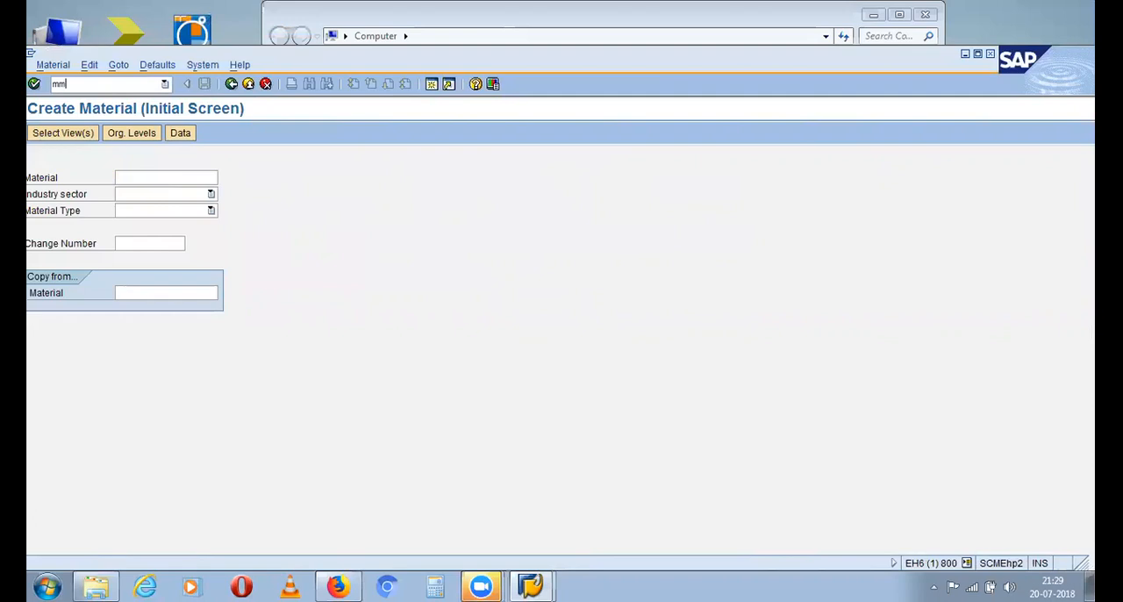
{"action": "type", "text": "01"}
{"action": "key", "text": "BackSpace"}
{"action": "type", "text": "3"}
{"action": "key", "text": "Return"}
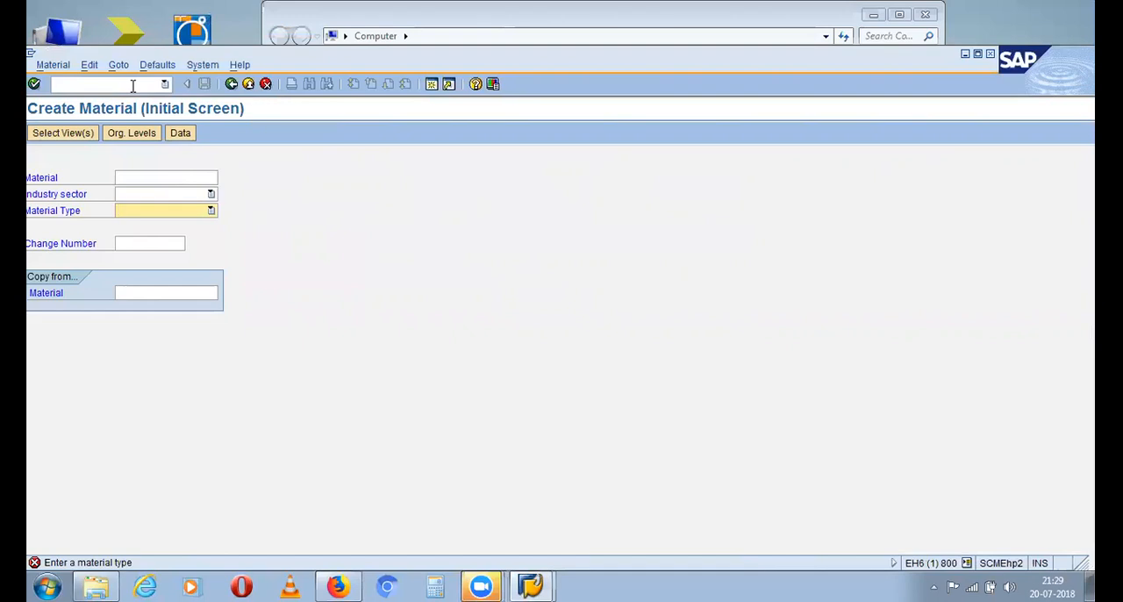
Leave Create Material with /n and start the Display Material transaction mm03
{"action": "left_click", "coordinate": [132, 85]}
{"action": "type", "text": "/n"}
{"action": "key", "text": "Return"}
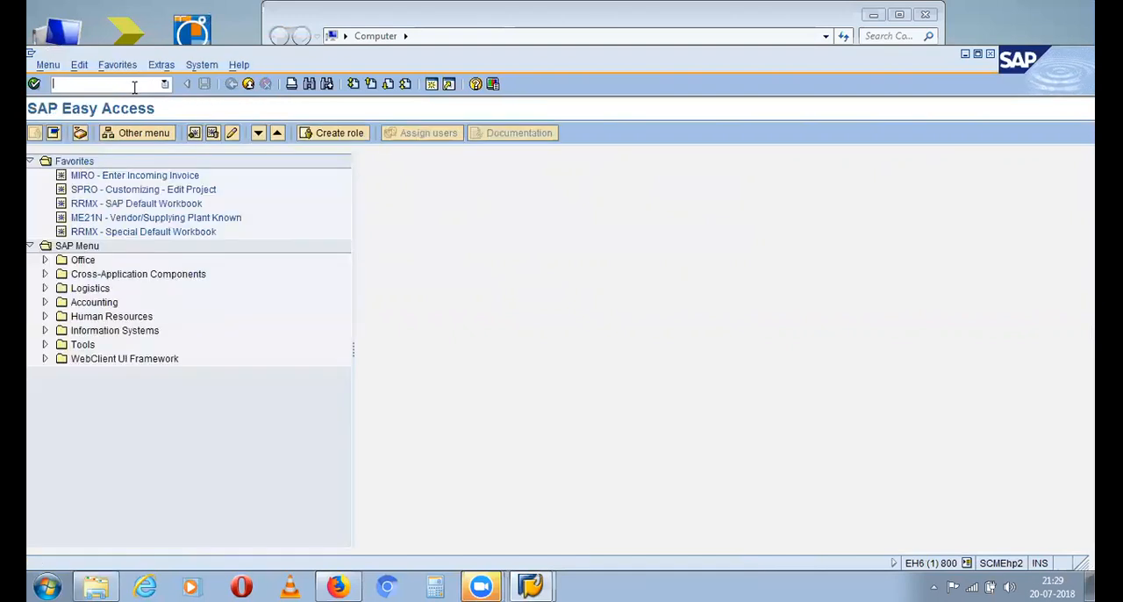
{"action": "type", "text": "mm03"}
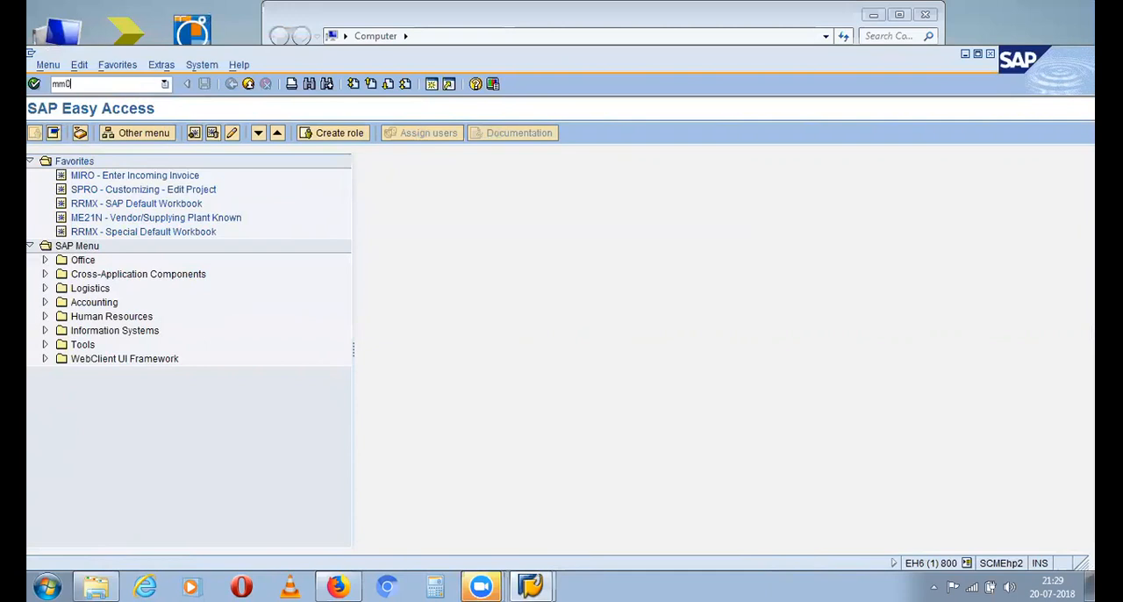
{"action": "key", "text": "Return"}
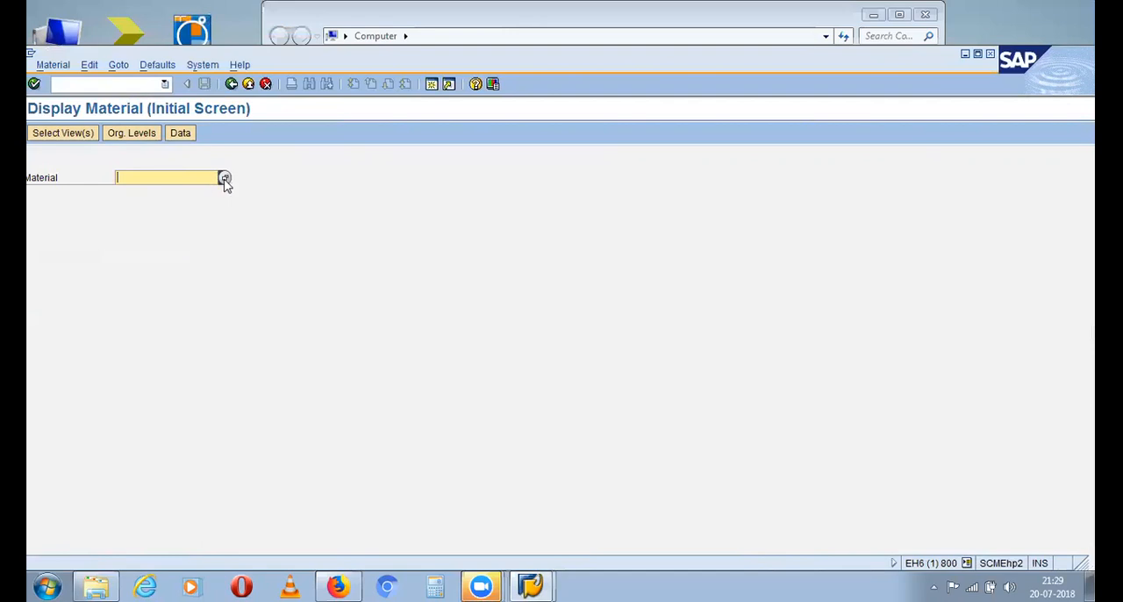
Search for existing materials without any criteria from the Material field, examine the hit list and close it
{"action": "left_click", "coordinate": [224, 177]}
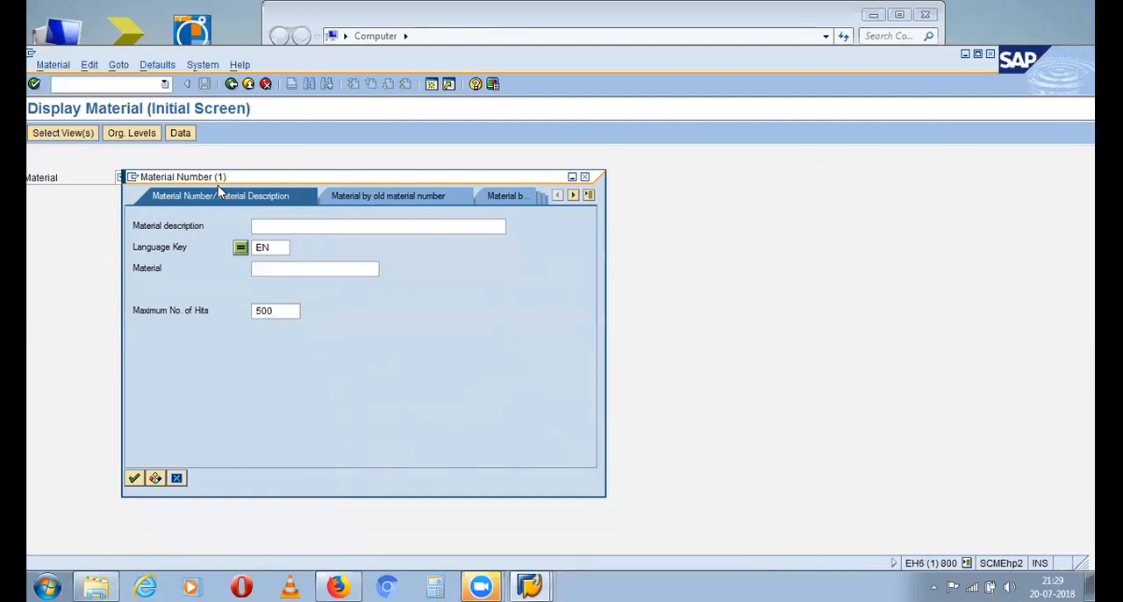
{"action": "left_click", "coordinate": [133, 478]}
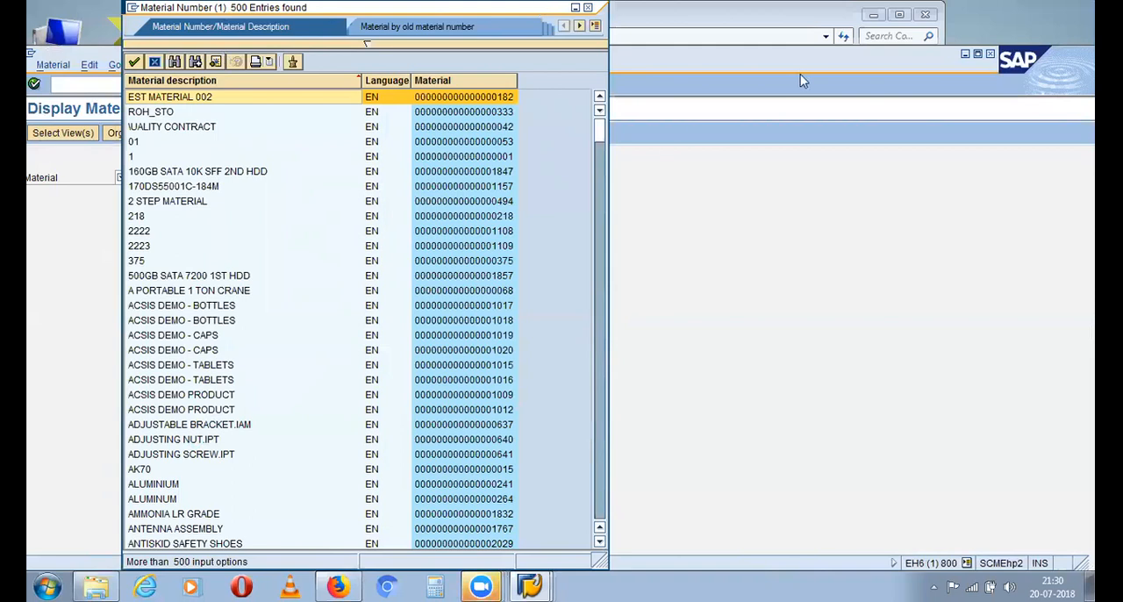
{"action": "left_click", "coordinate": [482, 587]}
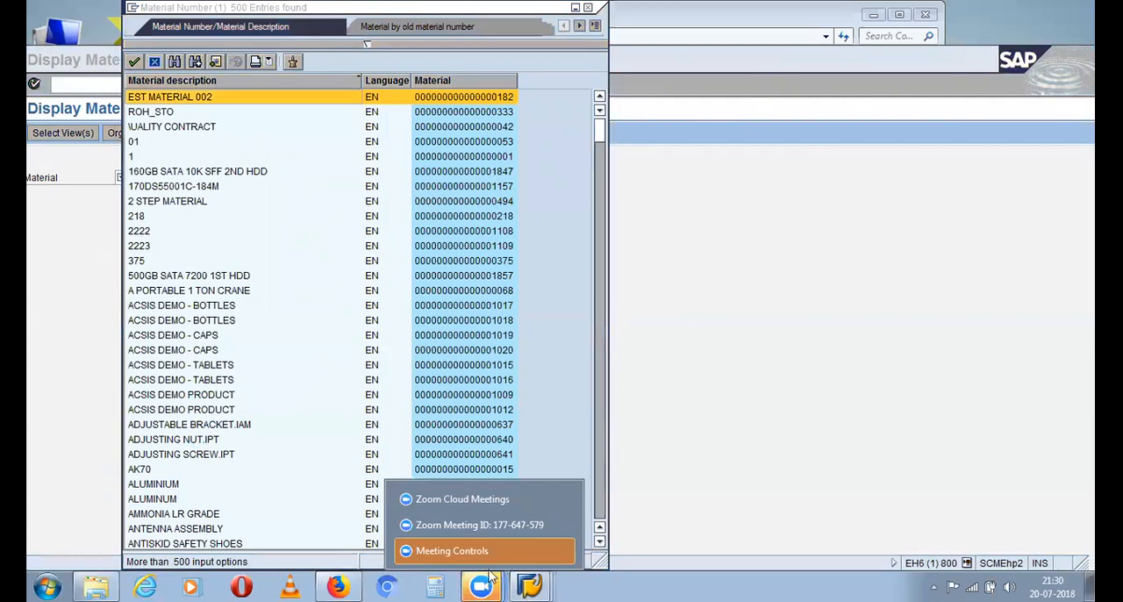
{"action": "left_click", "coordinate": [790, 263]}
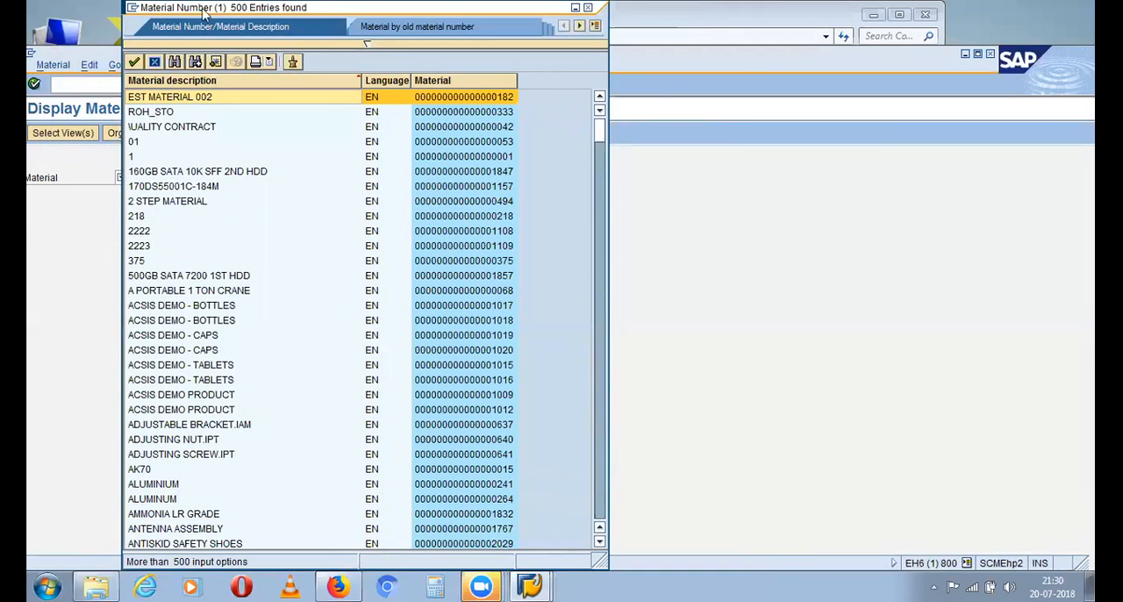
{"action": "left_click_drag", "start_coordinate": [169, 9], "coordinate": [136, 155]}
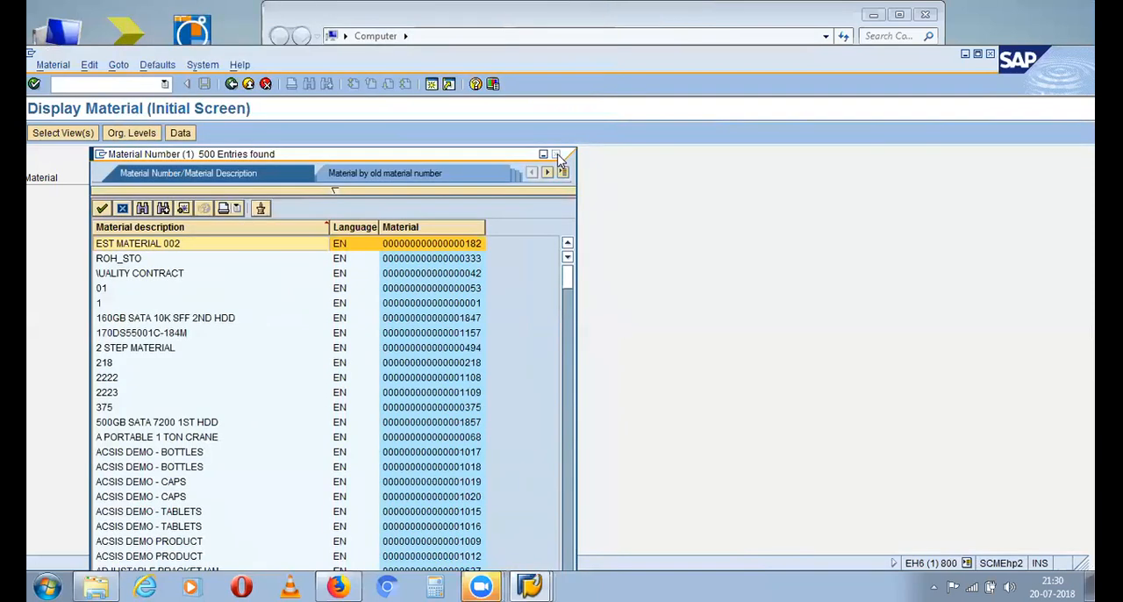
{"action": "left_click", "coordinate": [556, 155]}
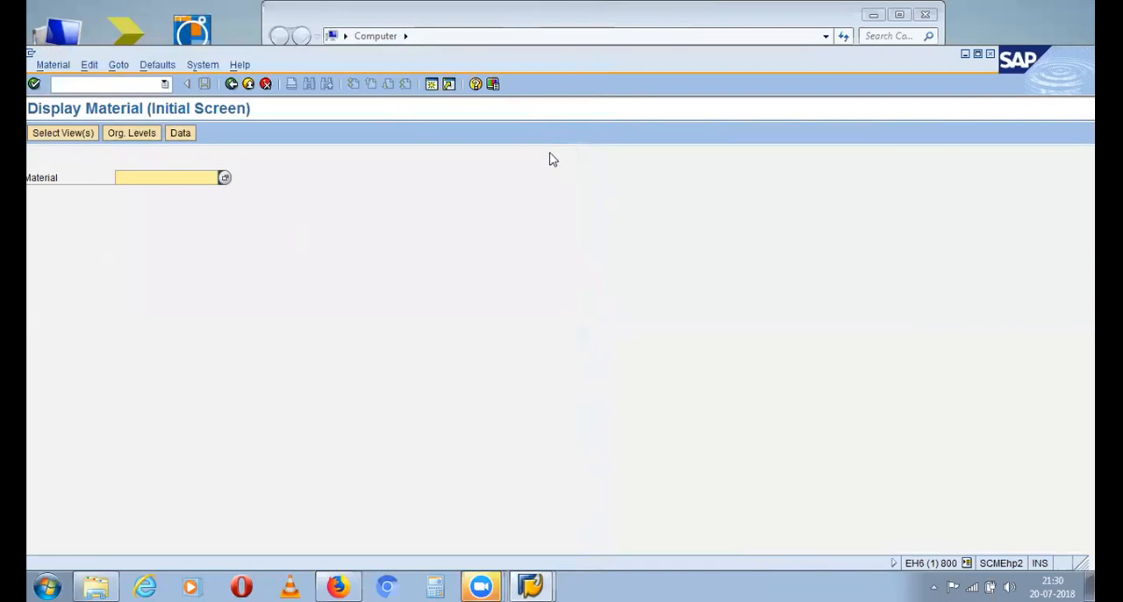
Leave Display Material with /n and start the Materials List transaction mm60
{"action": "type", "text": "/n"}
{"action": "left_click", "coordinate": [113, 84]}
{"action": "type", "text": "/n"}
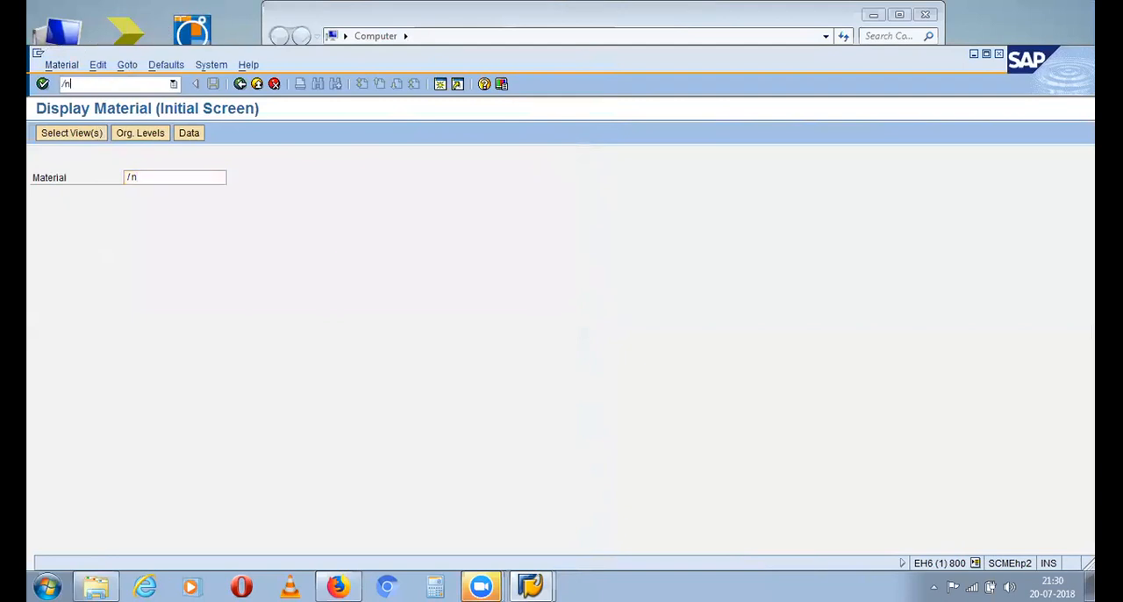
{"action": "key", "text": "Return"}
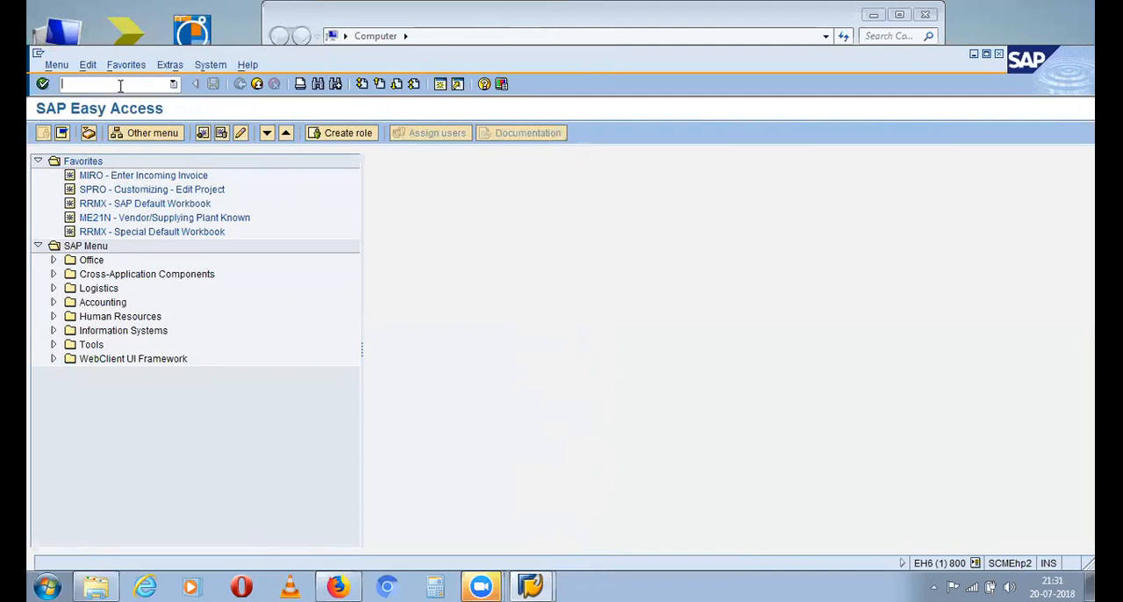
{"action": "type", "text": "mm60"}
{"action": "key", "text": "Return"}
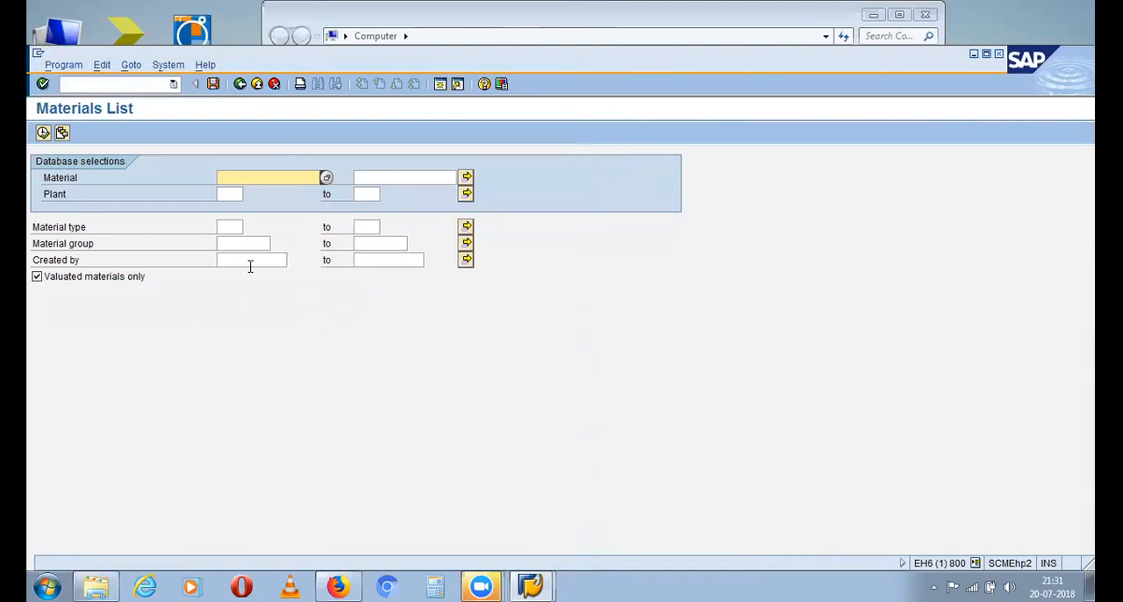
Restrict the materials list to plant CP11 and run the report for valuated materials only
{"action": "left_click", "coordinate": [230, 194]}
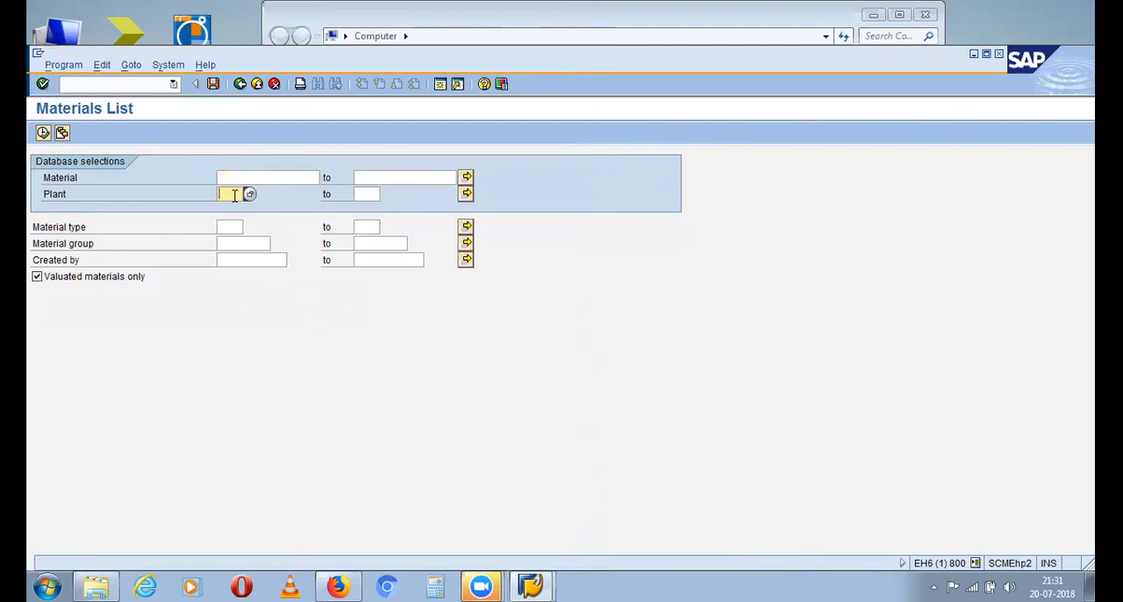
{"action": "type", "text": "cp01"}
{"action": "key", "text": "Return"}
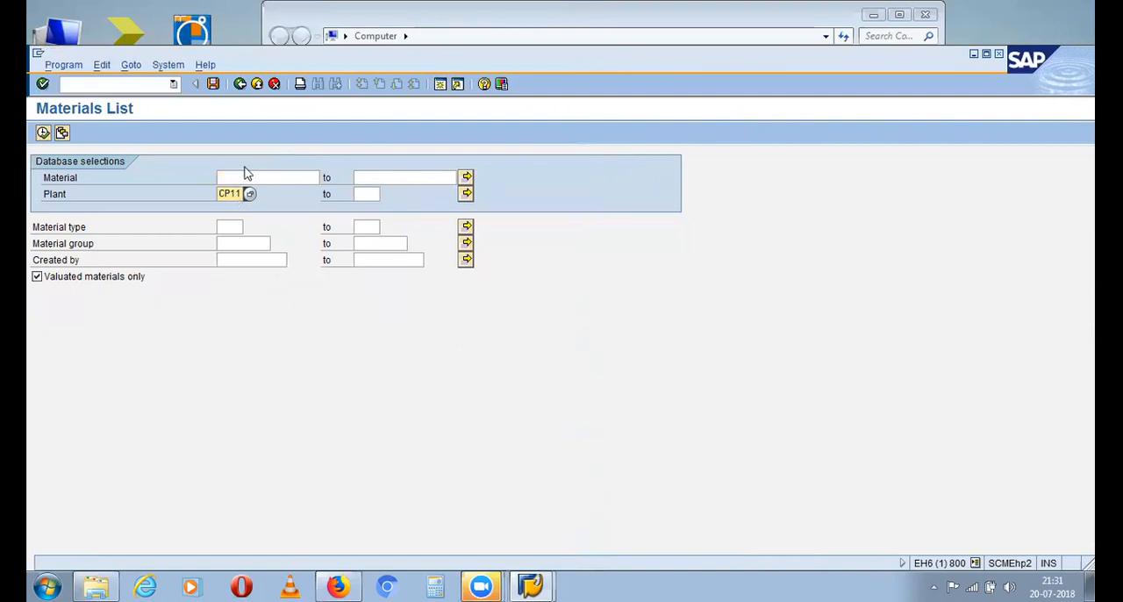
{"action": "left_click", "coordinate": [42, 84]}
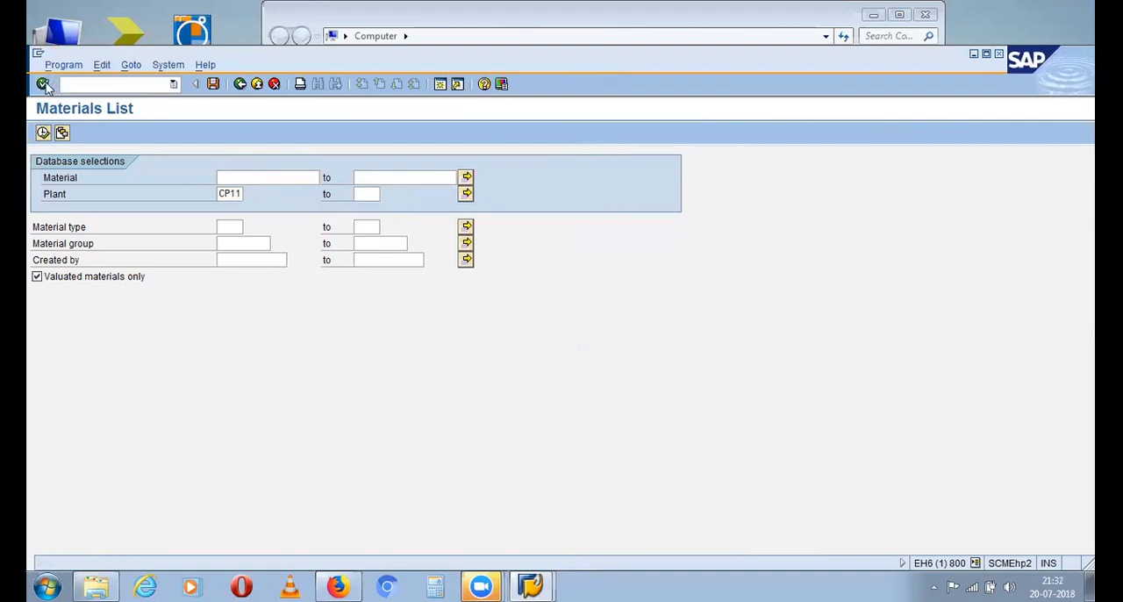
{"action": "left_click", "coordinate": [43, 134]}
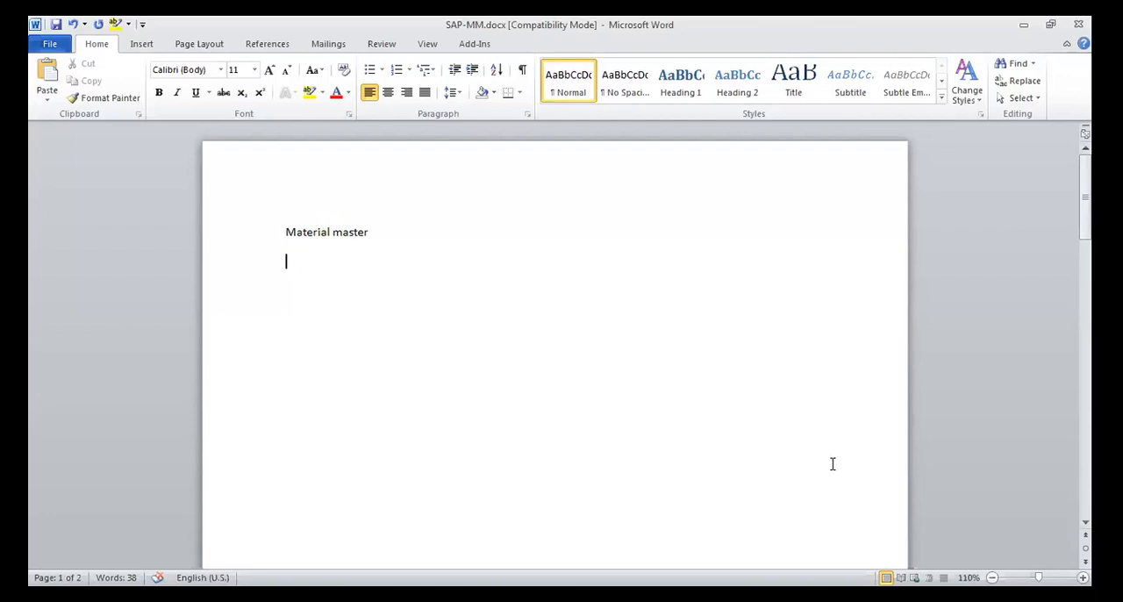
In the Word document SAP-MM.docx, list MM01, MM02 and MM03 on separate lines under the Material master heading
{"action": "type", "text": "MM01"}
{"action": "key", "text": "Return"}
{"action": "type", "text": "MM02"}
{"action": "key", "text": "Return"}
{"action": "type", "text": "MM03"}
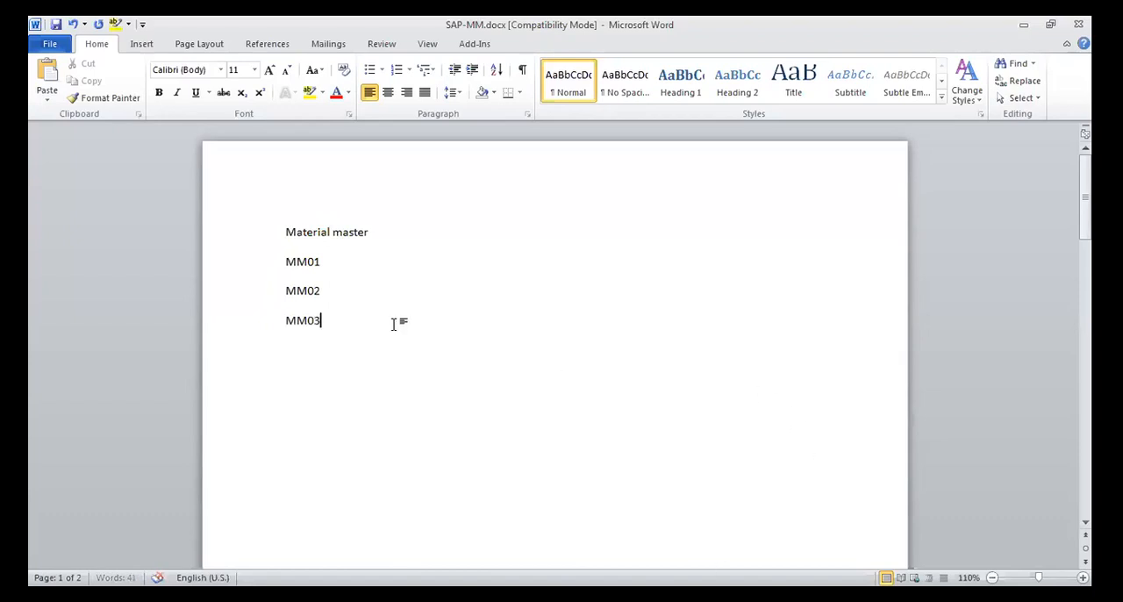
Add the description "-> Create the material" after MM01
{"action": "left_click", "coordinate": [372, 257]}
{"action": "type", "text": "-> Create the material"}
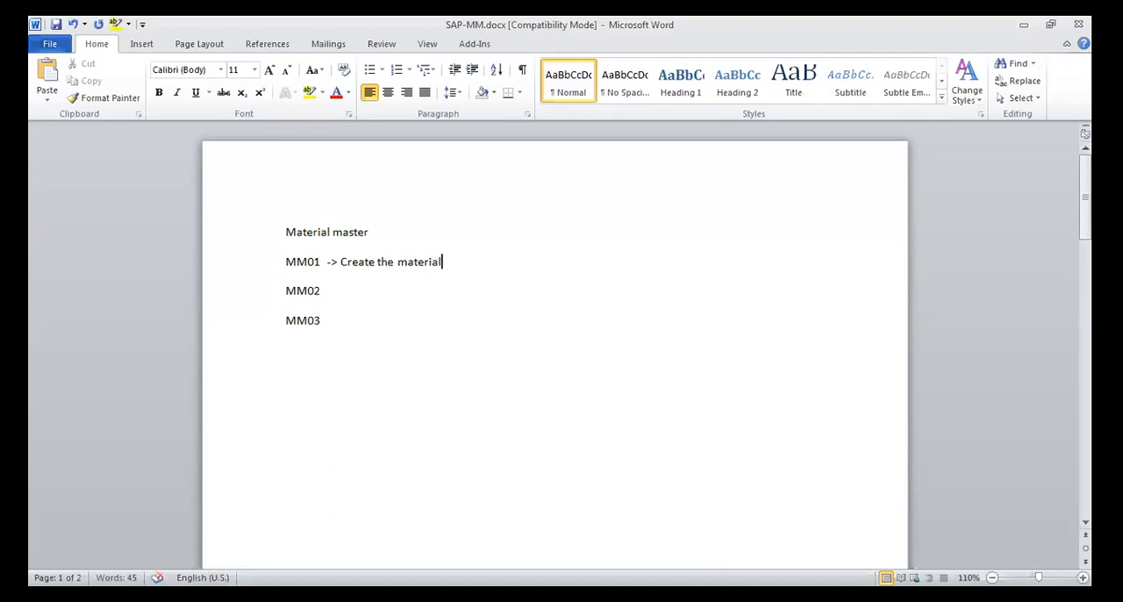
Add the description "- > Change/modify the material" after MM02
{"action": "left_click", "coordinate": [366, 291]}
{"action": "type", "text": "- > Chn"}
{"action": "key", "text": "BackSpace"}
{"action": "type", "text": "ange/modify the material"}
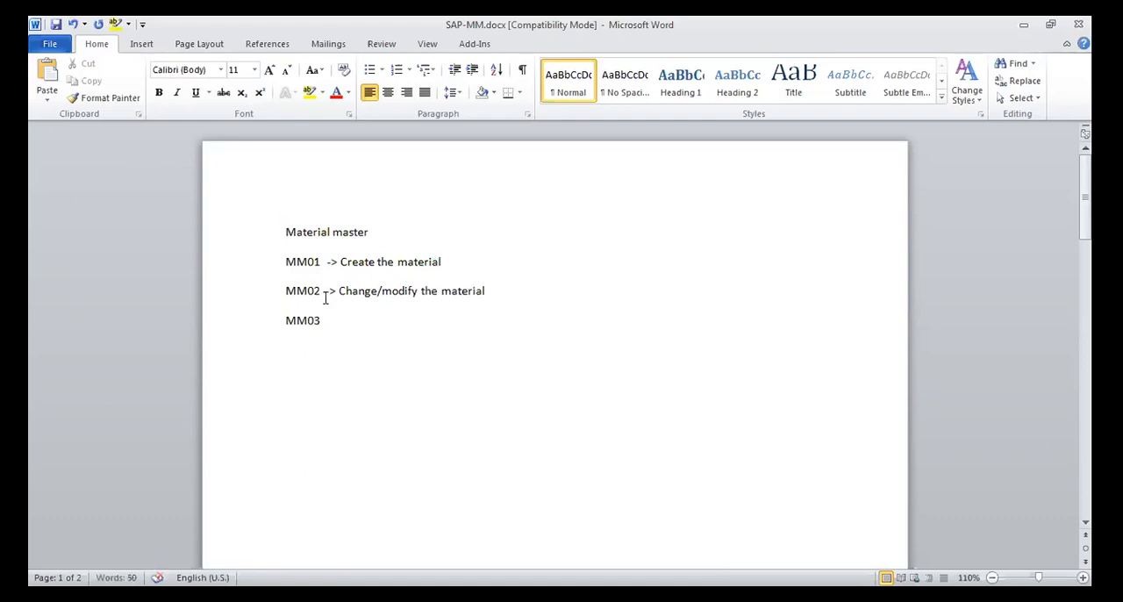
Add the description "- > Display the material" after MM03
{"action": "left_click", "coordinate": [353, 323]}
{"action": "type", "text": "- > Display the material"}
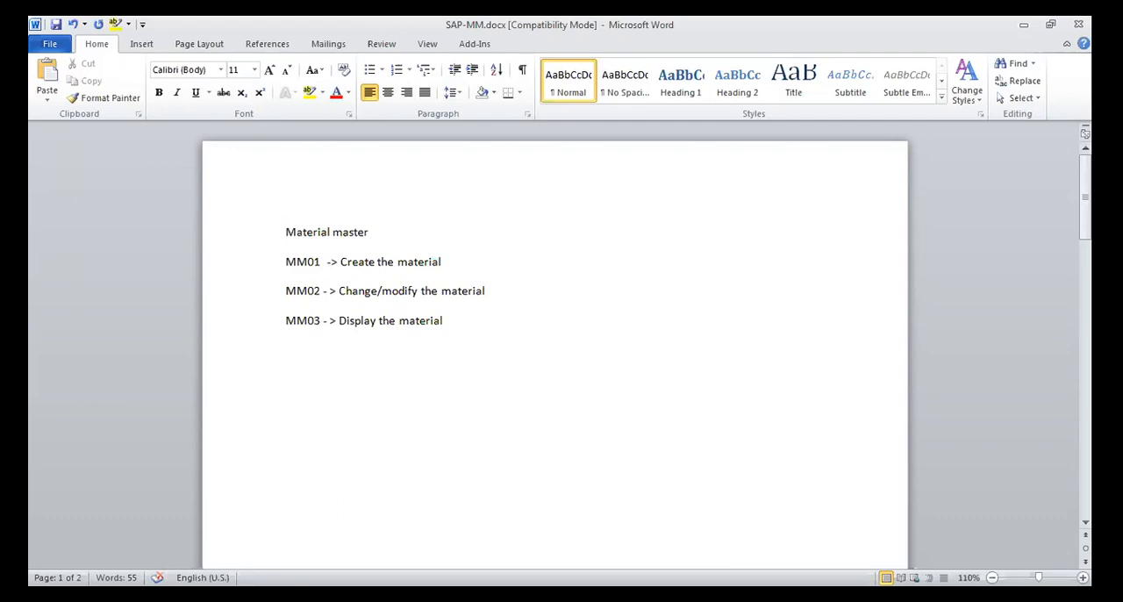
Leave a blank line below MM03 and add the lines "Basic", "Purchasing" and "Accounting view"
{"action": "key", "text": "Return"}
{"action": "key", "text": "Return"}
{"action": "type", "text": "Basic"}
{"action": "key", "text": "Return"}
{"action": "type", "text": "Purchasing"}
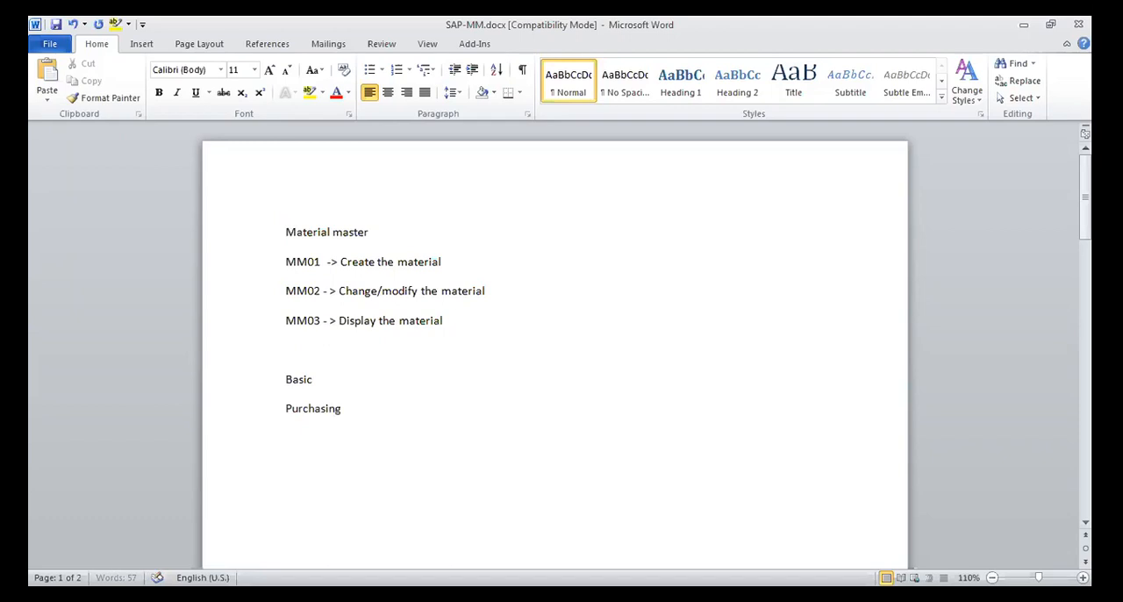
{"action": "key", "text": "Return"}
{"action": "type", "text": "Accounting view"}
Append the word "view" to the Basic and Purchasing lines
{"action": "left_click", "coordinate": [374, 377]}
{"action": "type", "text": "view"}
{"action": "left_click", "coordinate": [366, 407]}
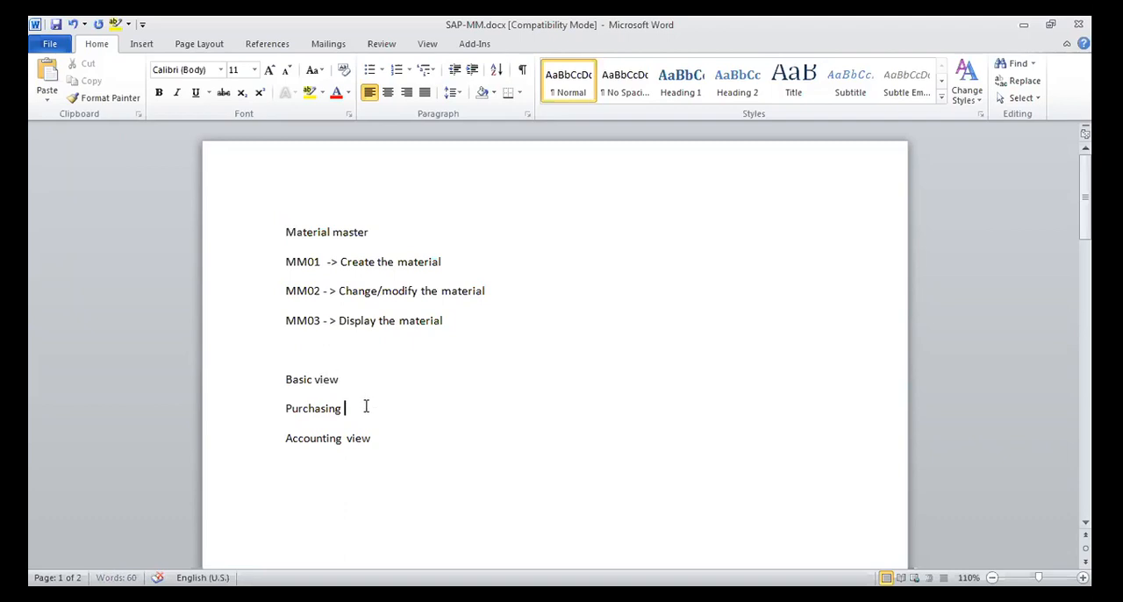
{"action": "type", "text": "view"}
Fill the blank line below MM03 with "MM60 - > To list the materials under the Plant"
{"action": "left_click", "coordinate": [348, 344]}
{"action": "type", "text": "MM60"}
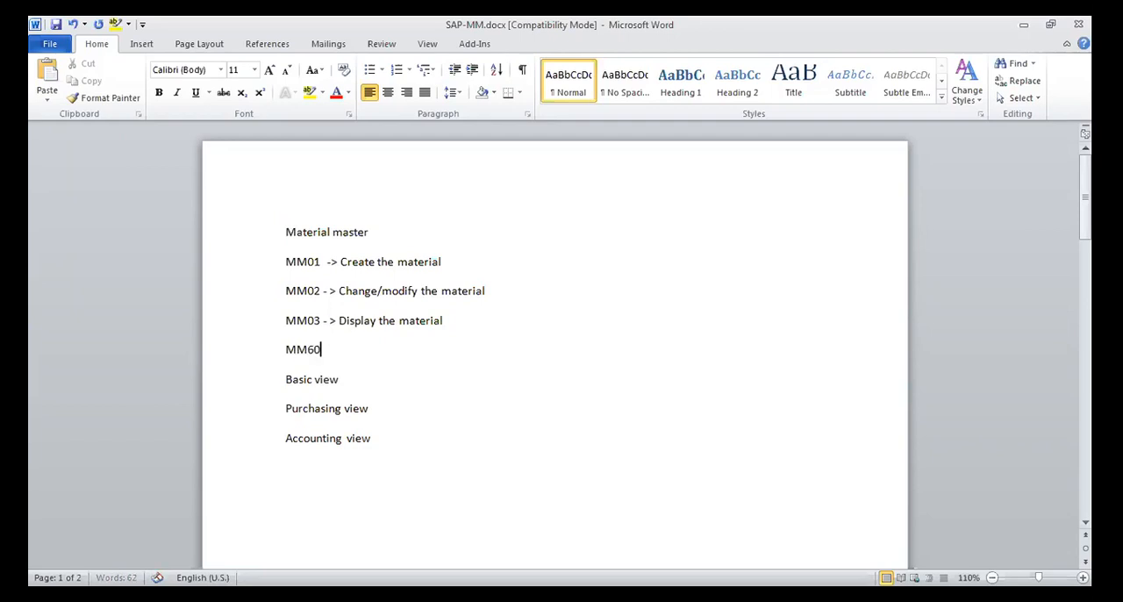
{"action": "type", "text": " - > To list the mate"}
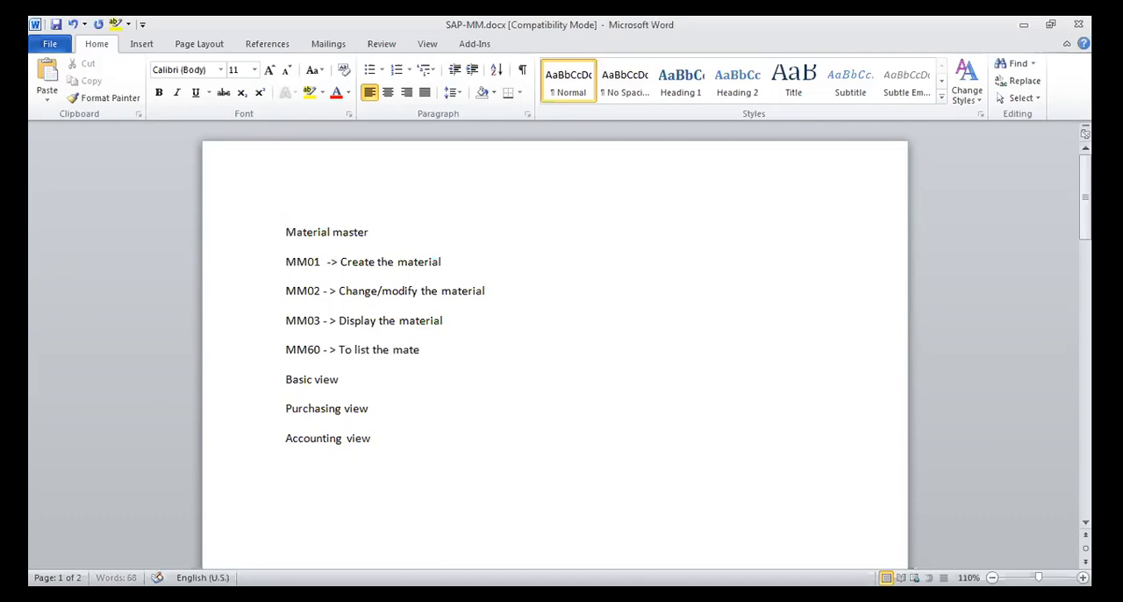
{"action": "type", "text": "rials under the Plant"}
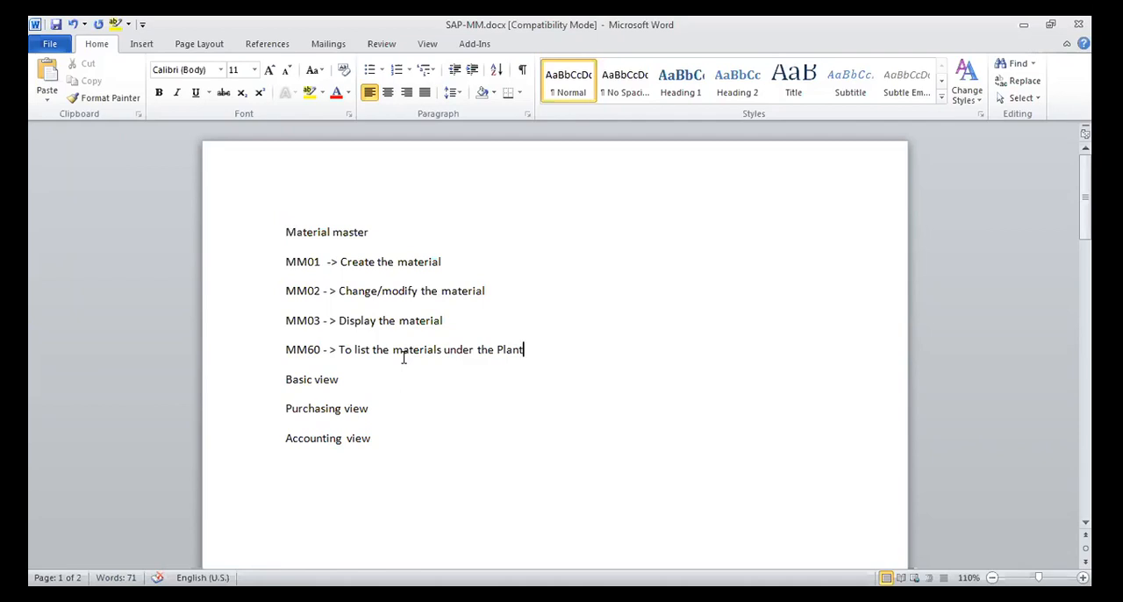
Add a line below MM60 reading "MM04 - > Display the changes"
{"action": "key", "text": "Return"}
{"action": "type", "text": "MM"}
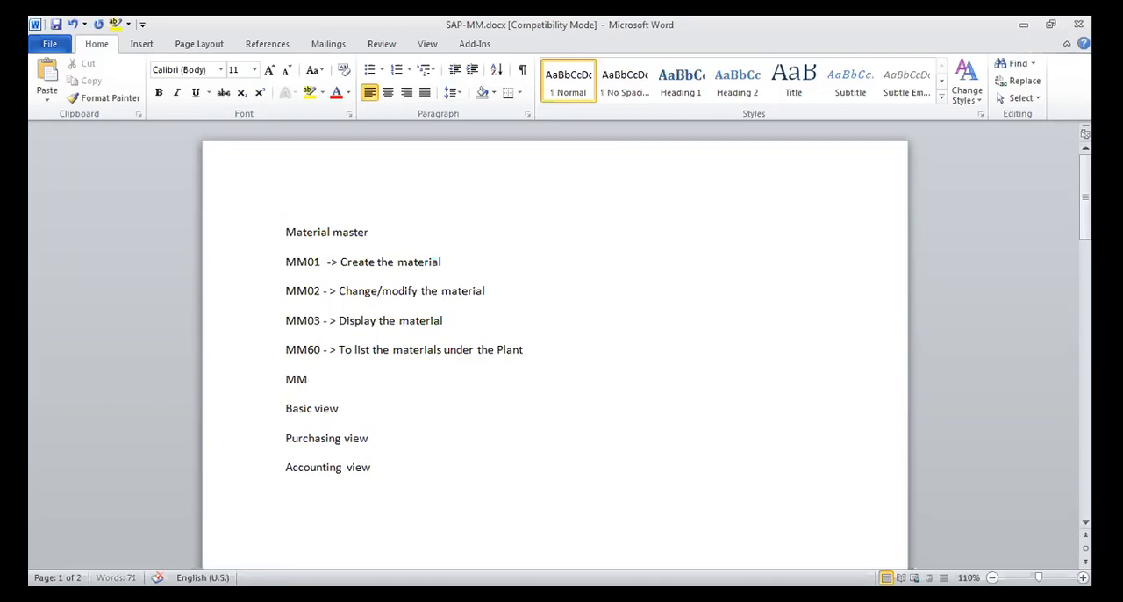
{"action": "type", "text": "04 - > Display the changes"}
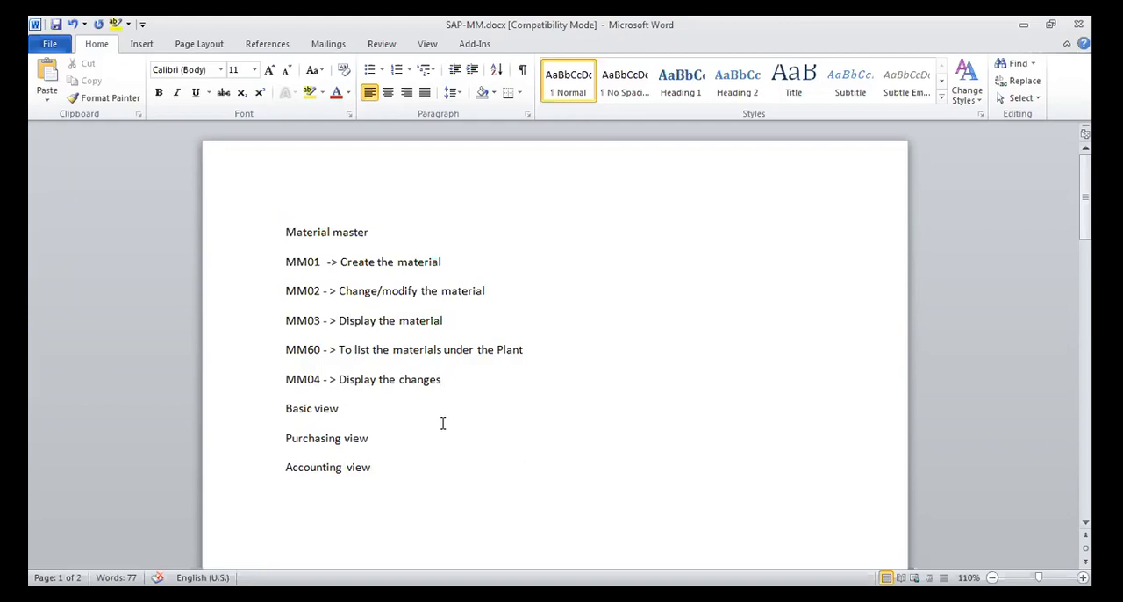
Add a line below MM04 reading "MM06 - > Flag material for deletion"
{"action": "key", "text": "Return"}
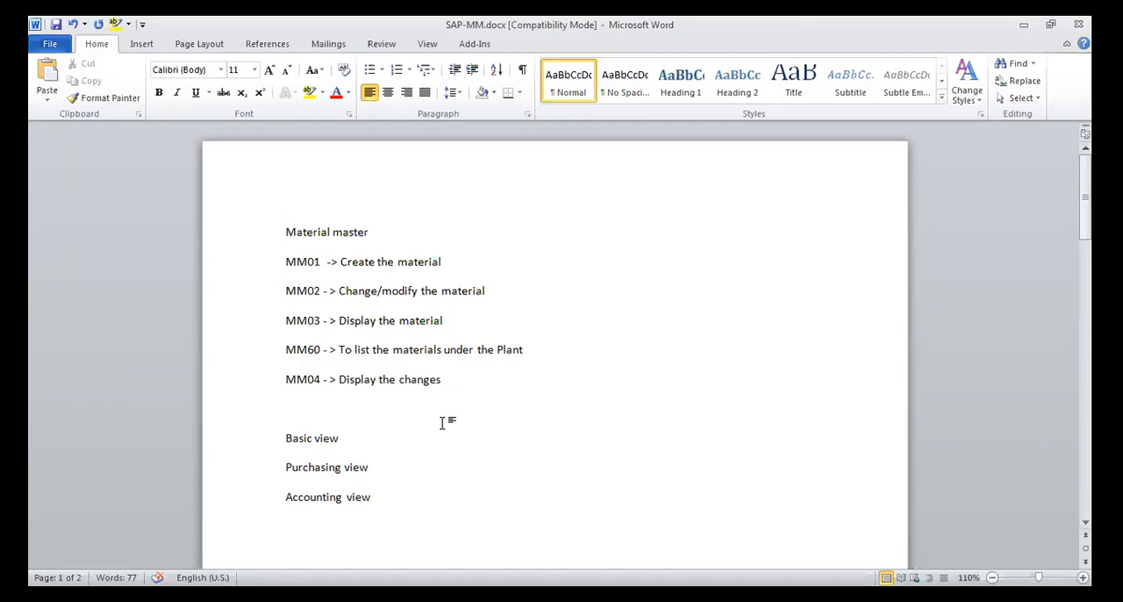
{"action": "type", "text": "MM06 - > Flag material for"}
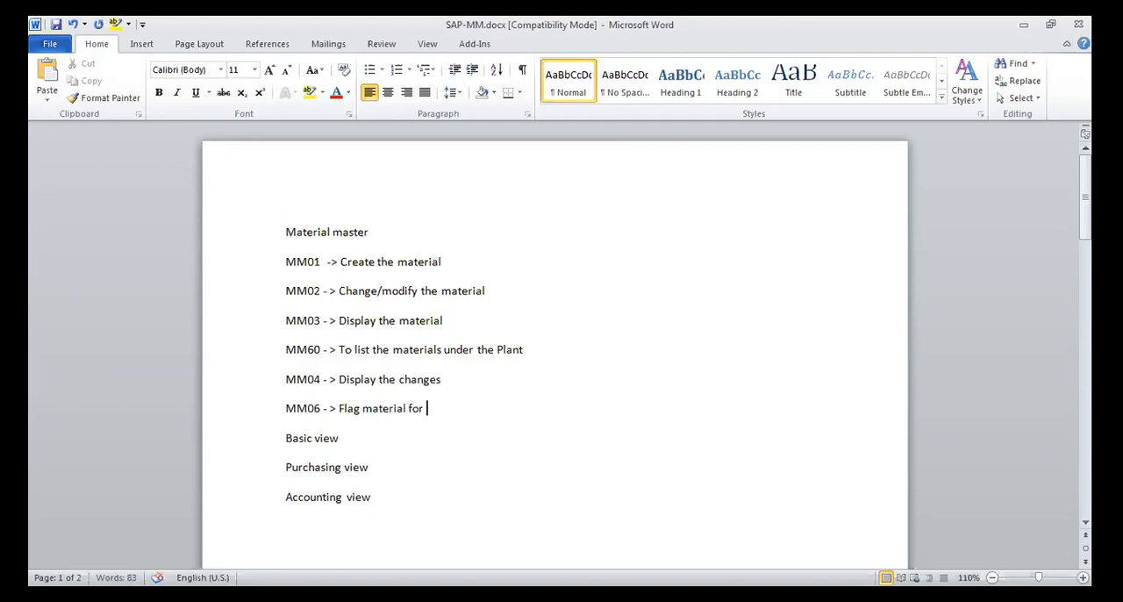
{"action": "type", "text": " deletion"}
Add a line below MM06 reading "MM50 - > Extend the material"
{"action": "key", "text": "Return"}
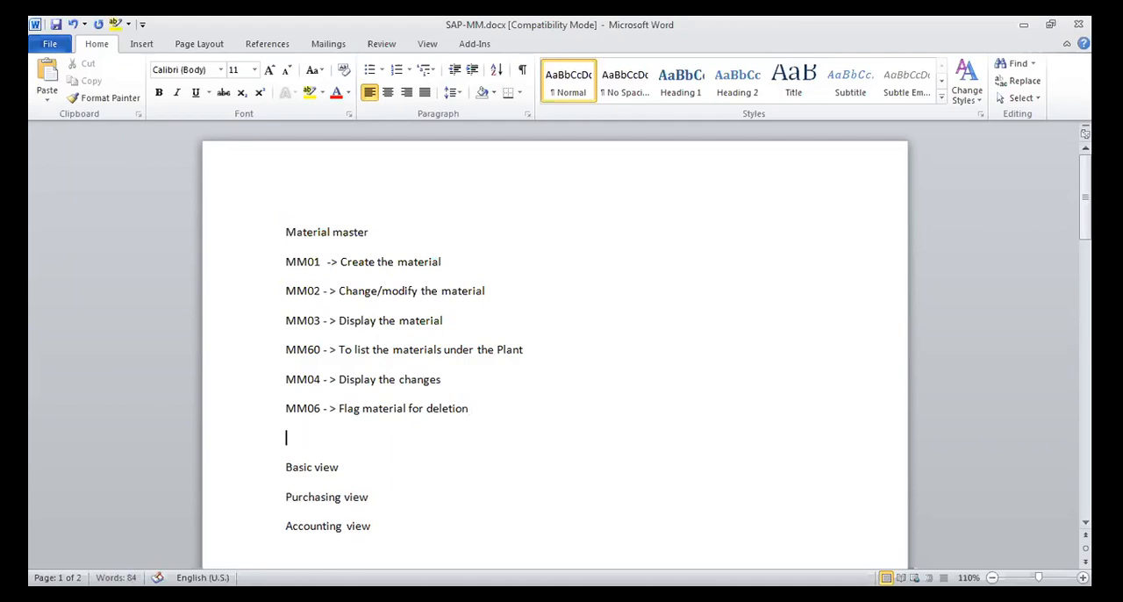
{"action": "type", "text": "MM50 - > Extend"}
{"action": "type", "text": "the "}
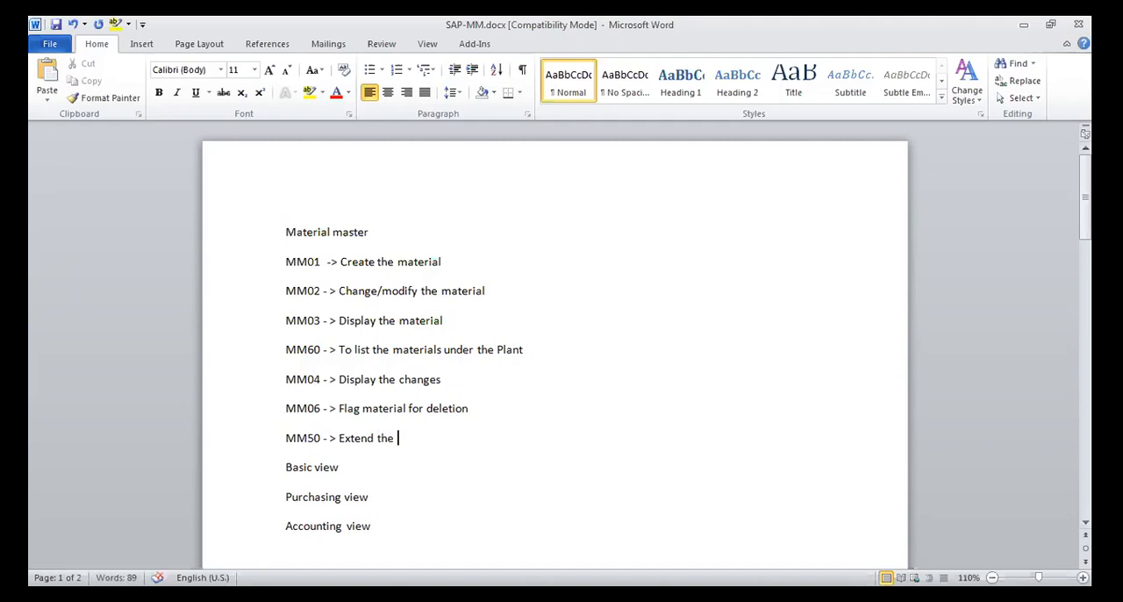
{"action": "type", "text": "material"}
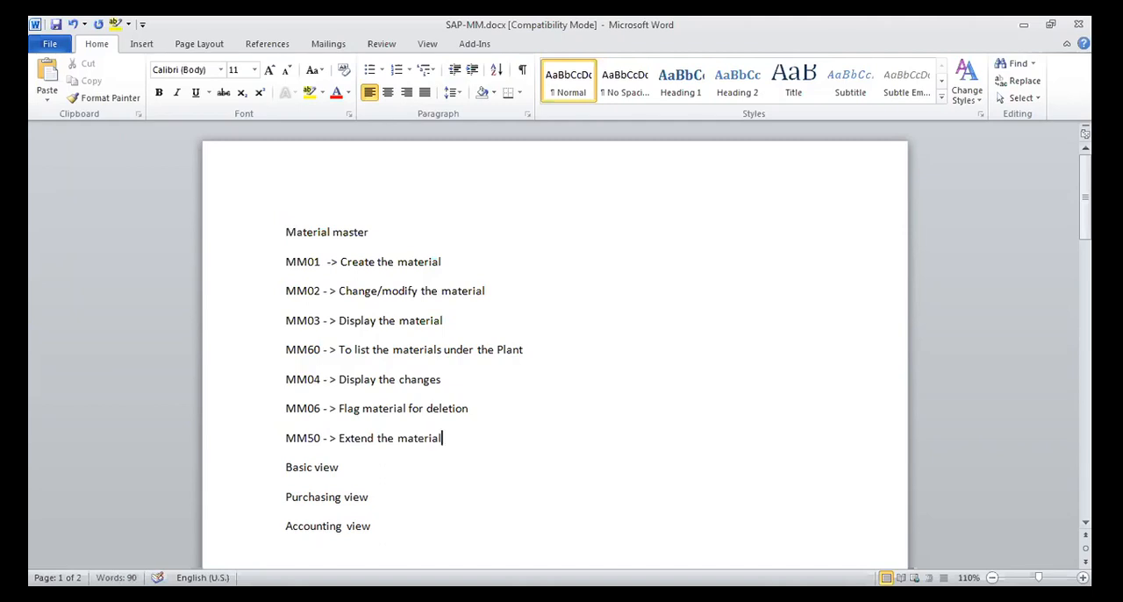
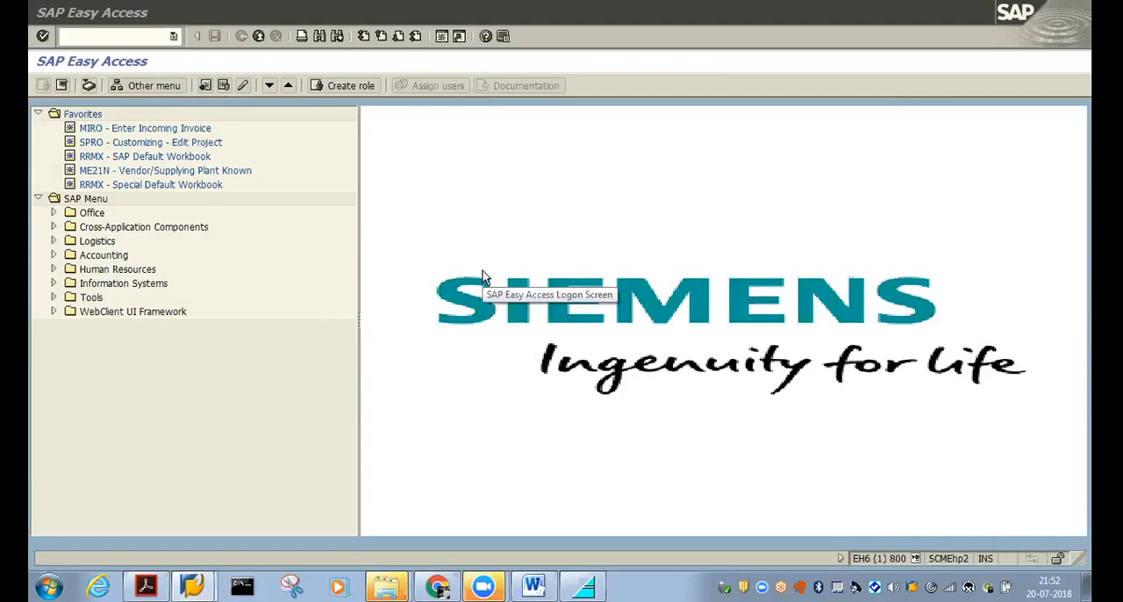
Start the material creation transaction MM01
{"action": "left_click", "coordinate": [120, 37]}
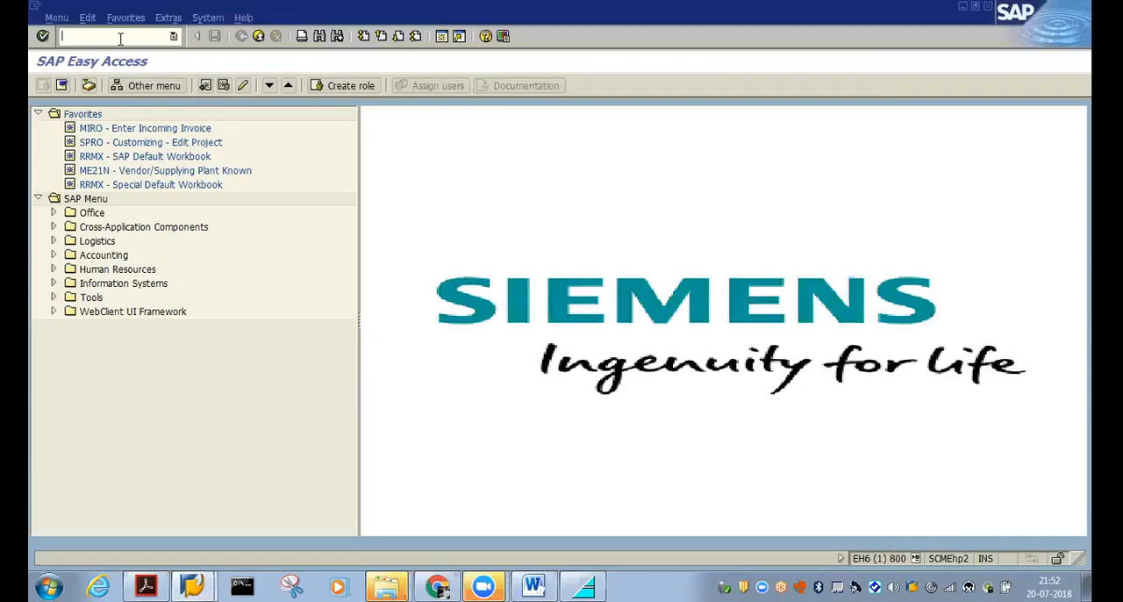
{"action": "type", "text": "mm01"}
{"action": "key", "text": "Return"}
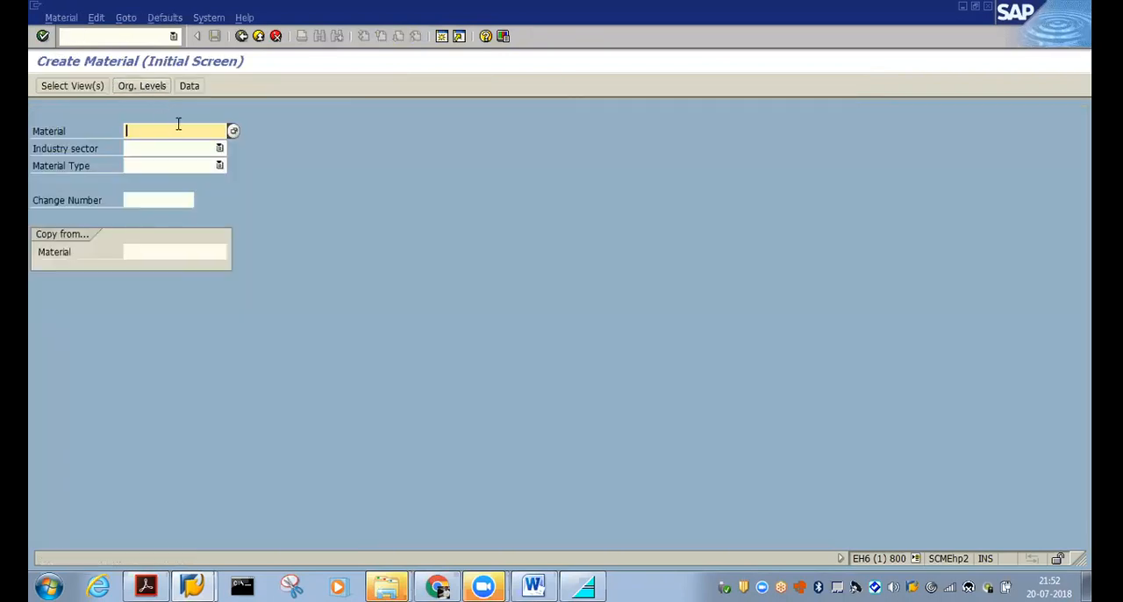
Set the industry sector to M Mechanical Engineering and the material type to SROH Raw material SROH
{"action": "left_click", "coordinate": [203, 149]}
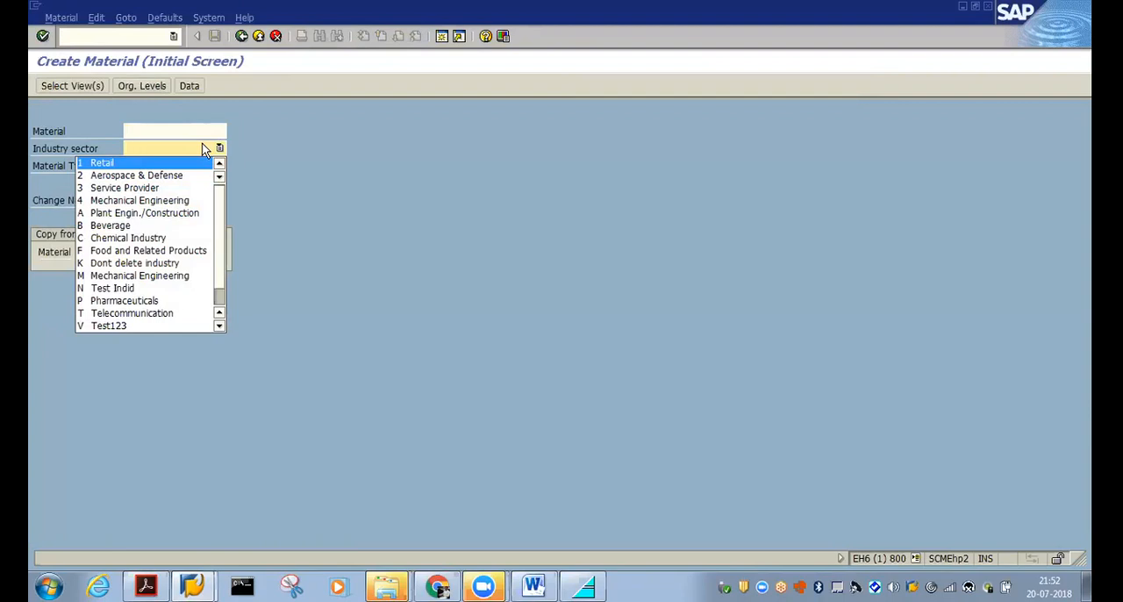
{"action": "scroll", "coordinate": [208, 215], "scroll_direction": "down", "scroll_amount": 3}
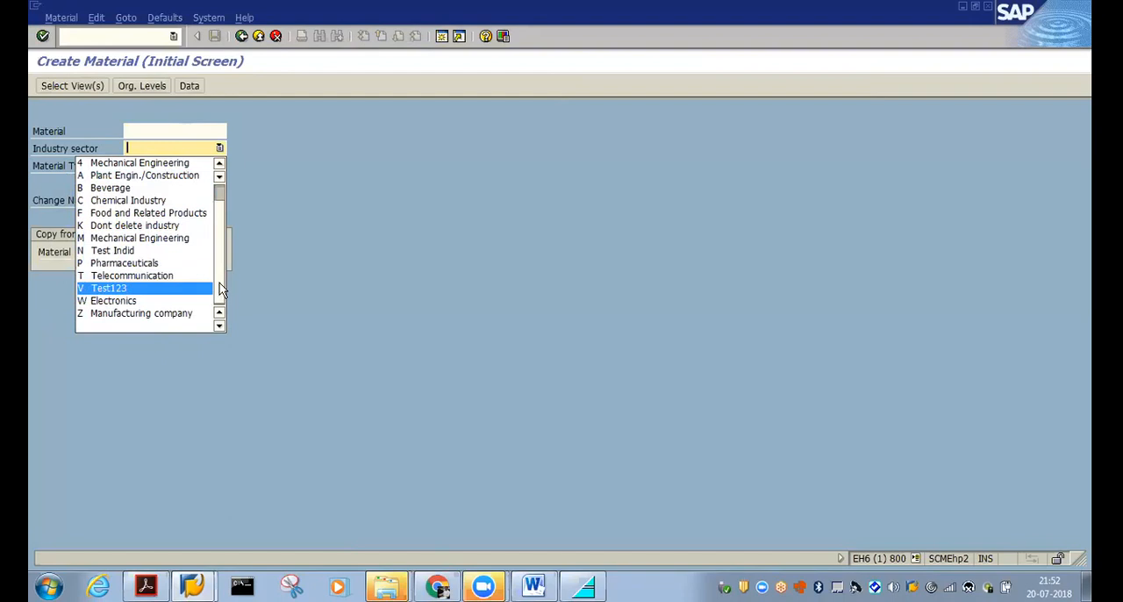
{"action": "left_click", "coordinate": [191, 242]}
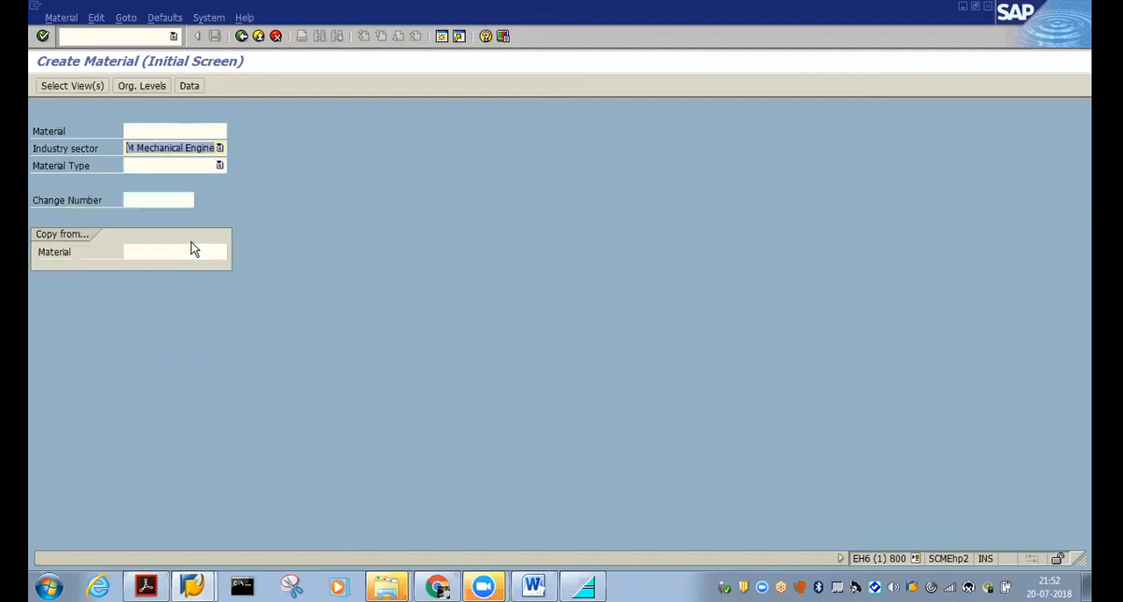
{"action": "left_click", "coordinate": [196, 165]}
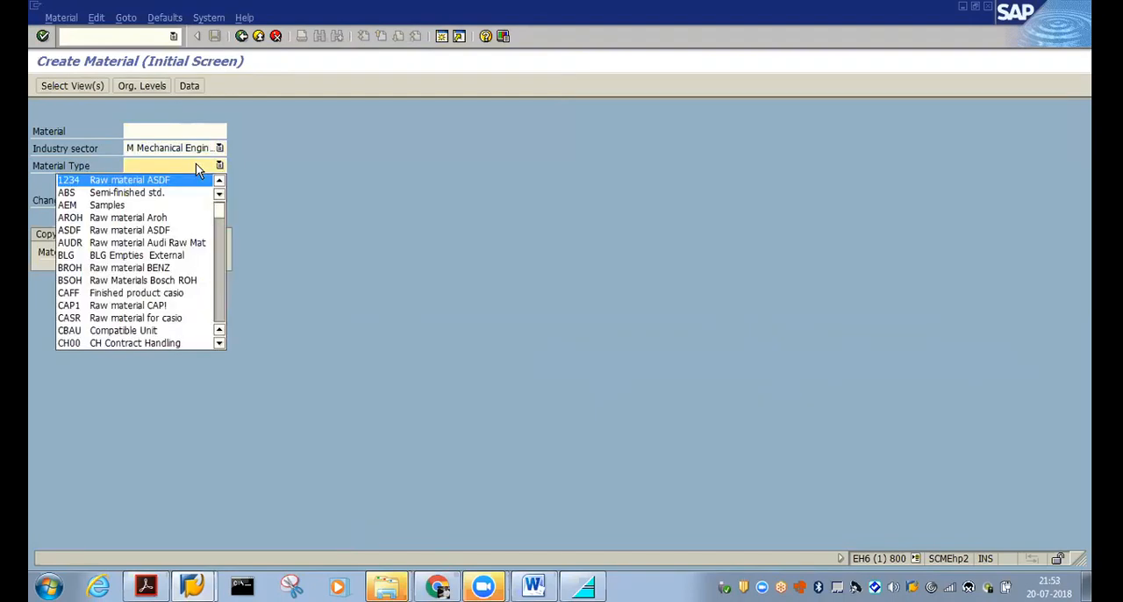
{"action": "scroll", "coordinate": [191, 206], "scroll_direction": "down", "scroll_amount": 5}
{"action": "scroll", "coordinate": [189, 212], "scroll_direction": "down", "scroll_amount": 14}
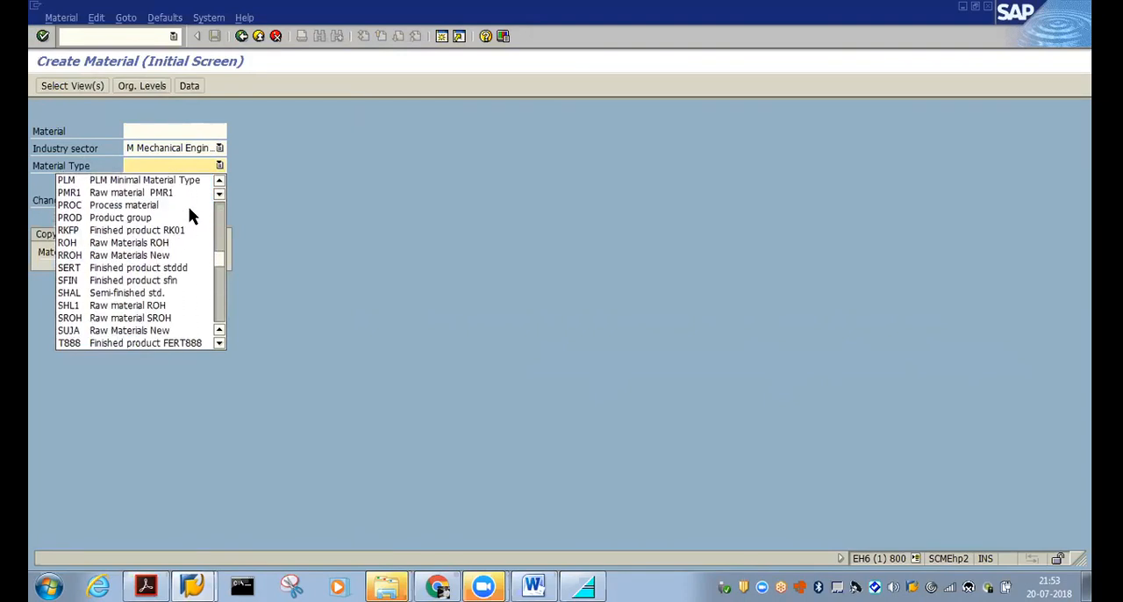
{"action": "left_click", "coordinate": [140, 318]}
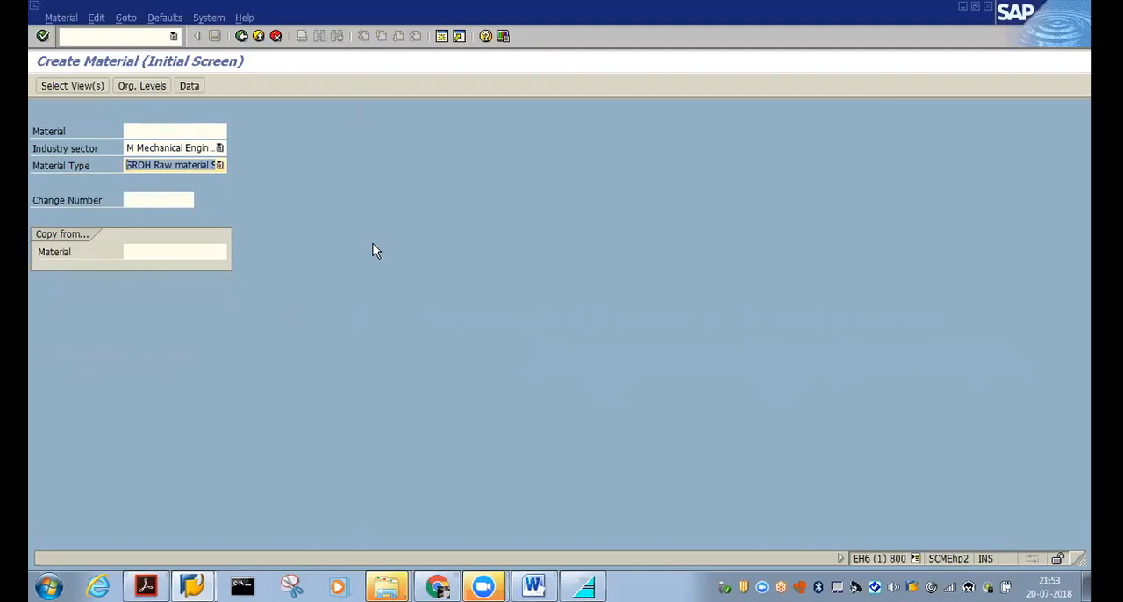
Read the field help for Industry sector and close it
{"action": "left_click", "coordinate": [68, 151]}
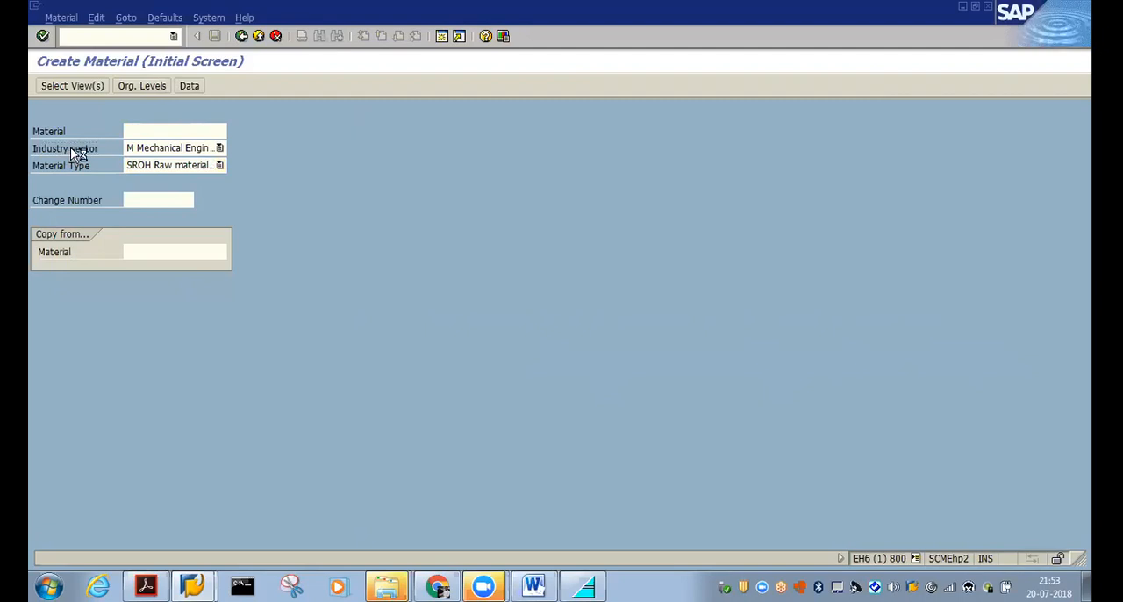
{"action": "key", "text": "F1"}
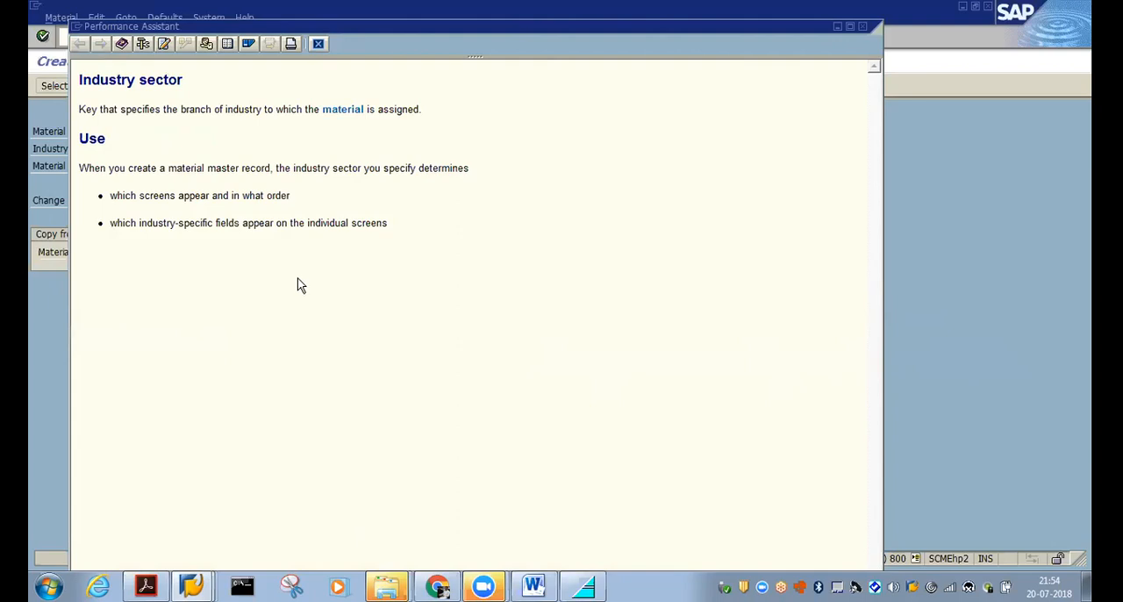
{"action": "left_click", "coordinate": [864, 25]}
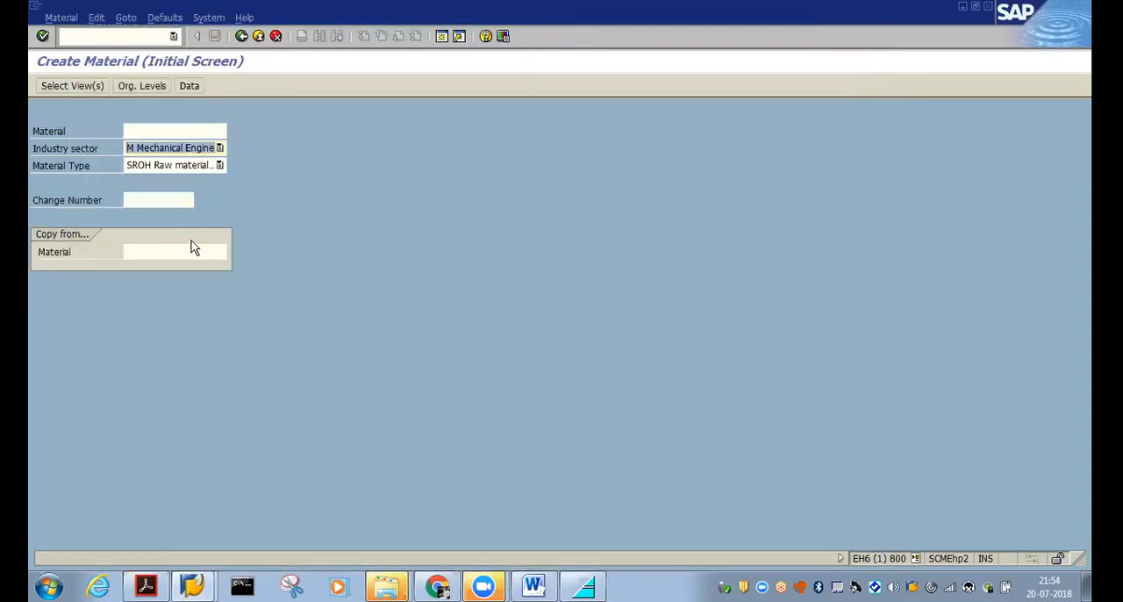
Read the field help for Material Type and close it
{"action": "left_click", "coordinate": [61, 170]}
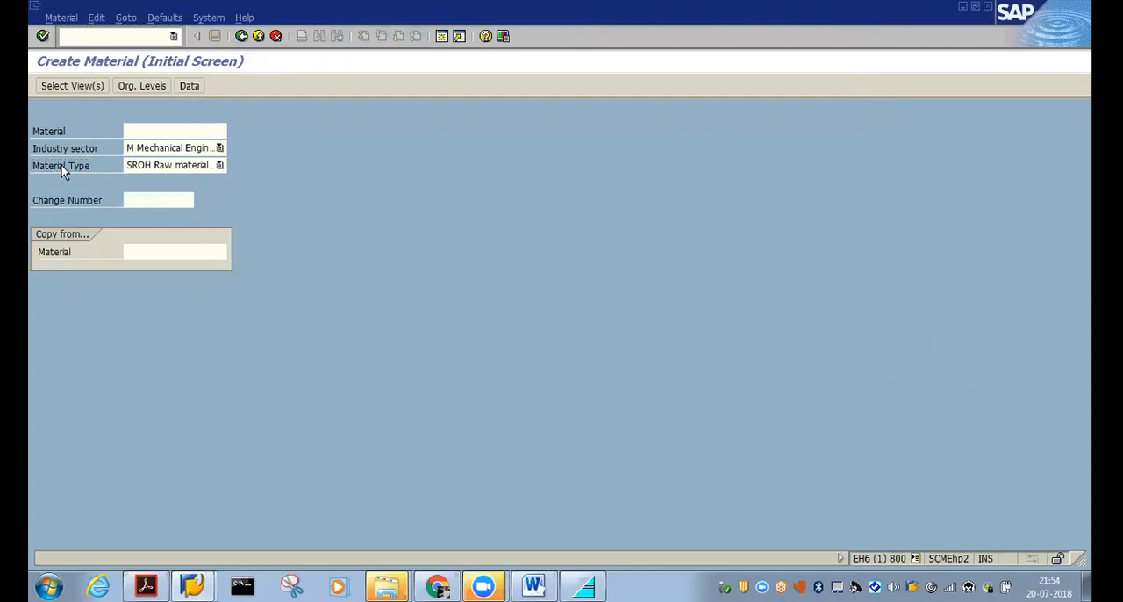
{"action": "key", "text": "F1"}
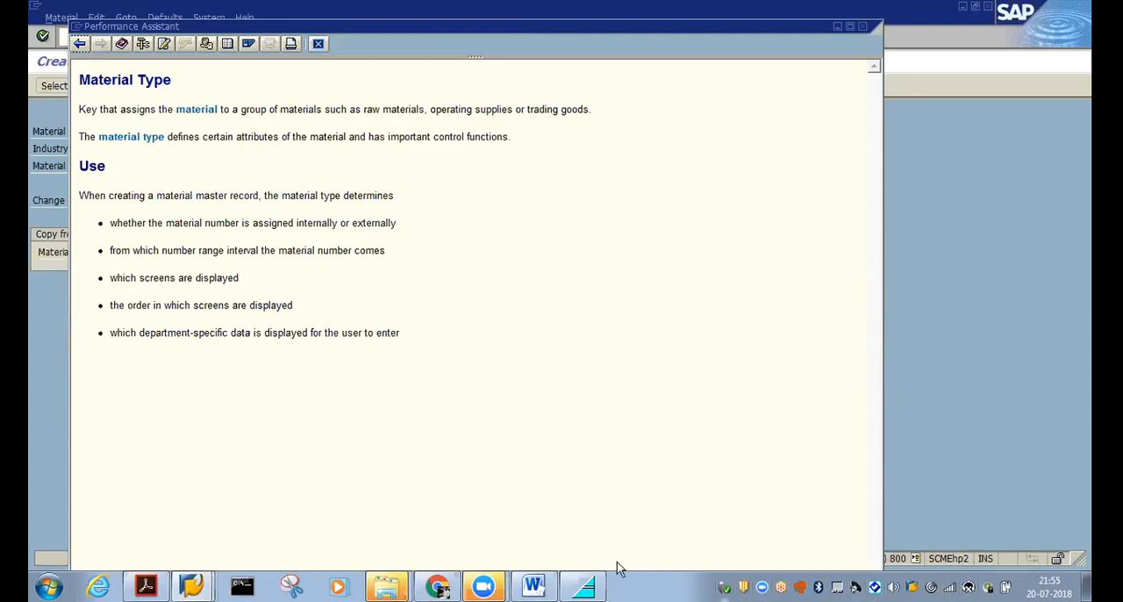
{"action": "left_click", "coordinate": [485, 586]}
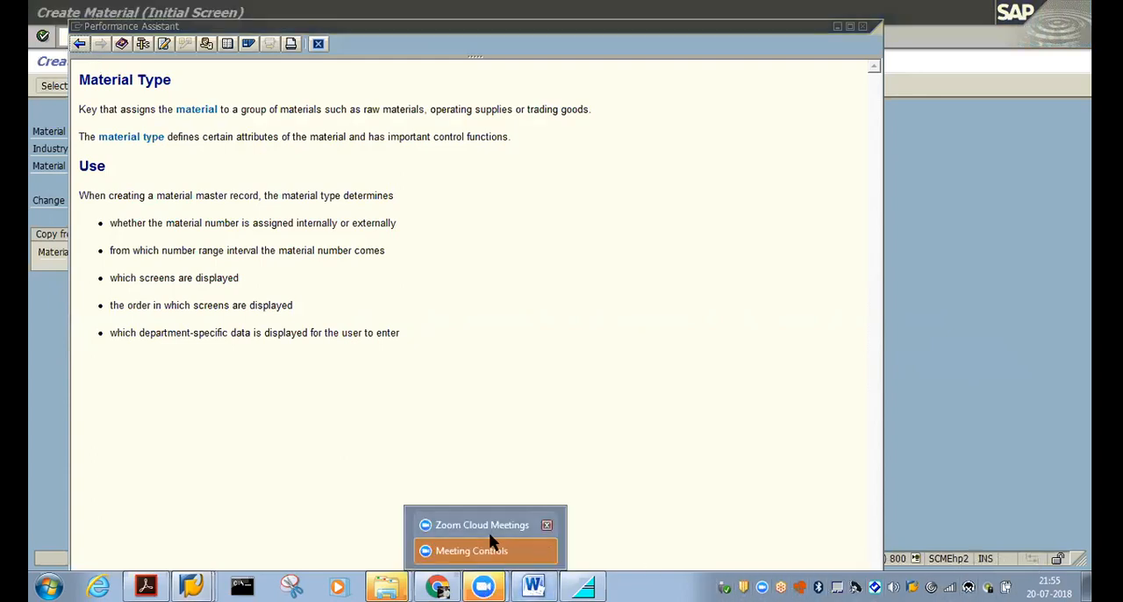
{"action": "left_click", "coordinate": [475, 550]}
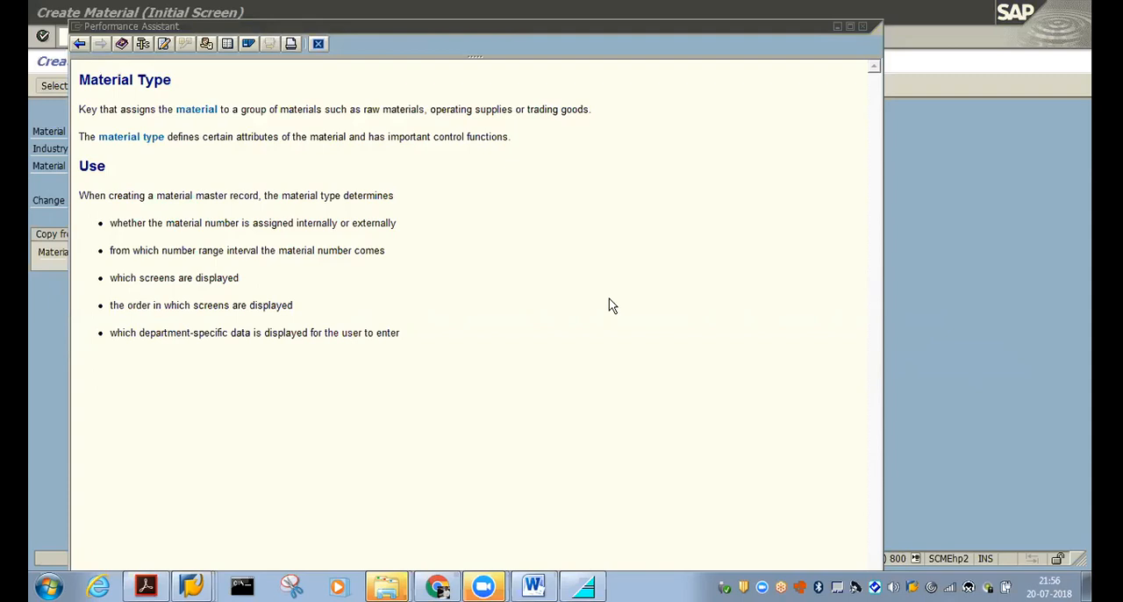
{"action": "left_click", "coordinate": [862, 26]}
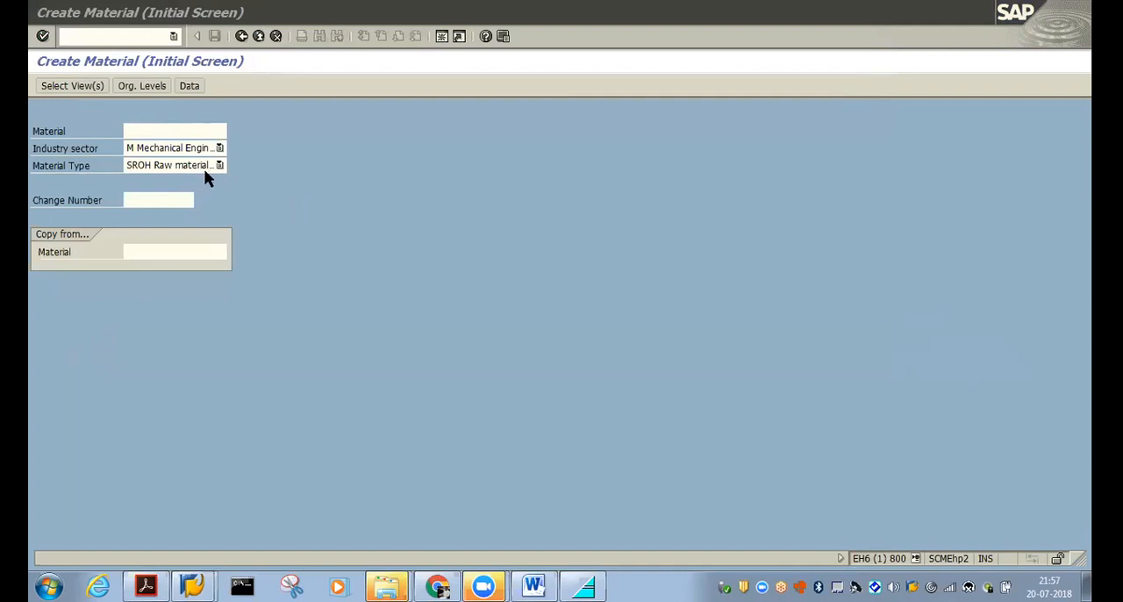
Continue from the initial material data to the view selection, acknowledging the information message about the material number
{"action": "left_click", "coordinate": [281, 127]}
{"action": "key", "text": "Return"}
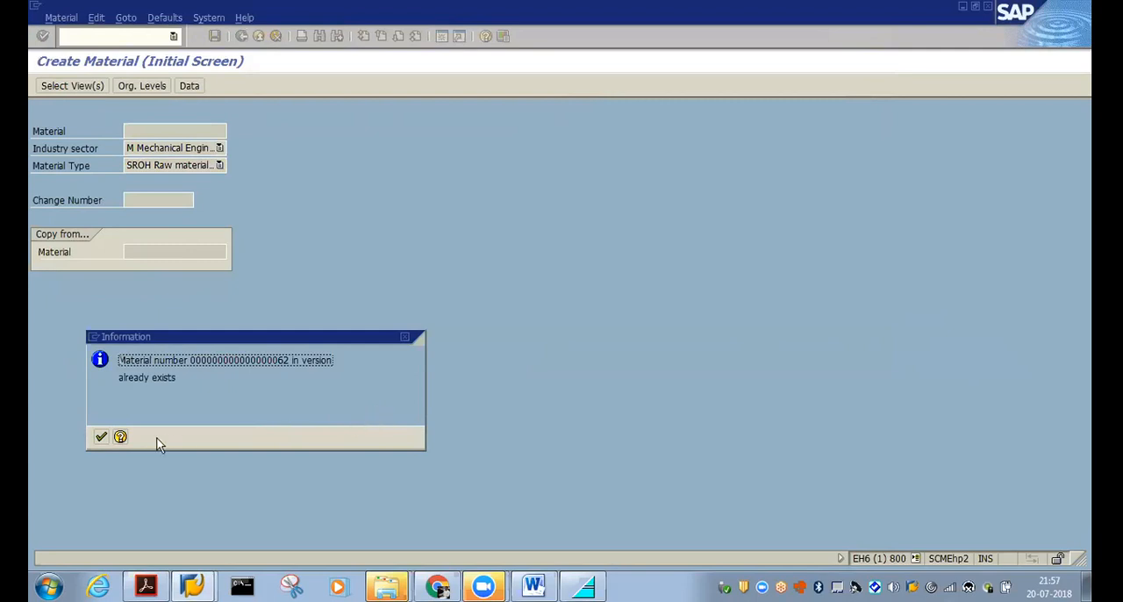
{"action": "left_click", "coordinate": [100, 436]}
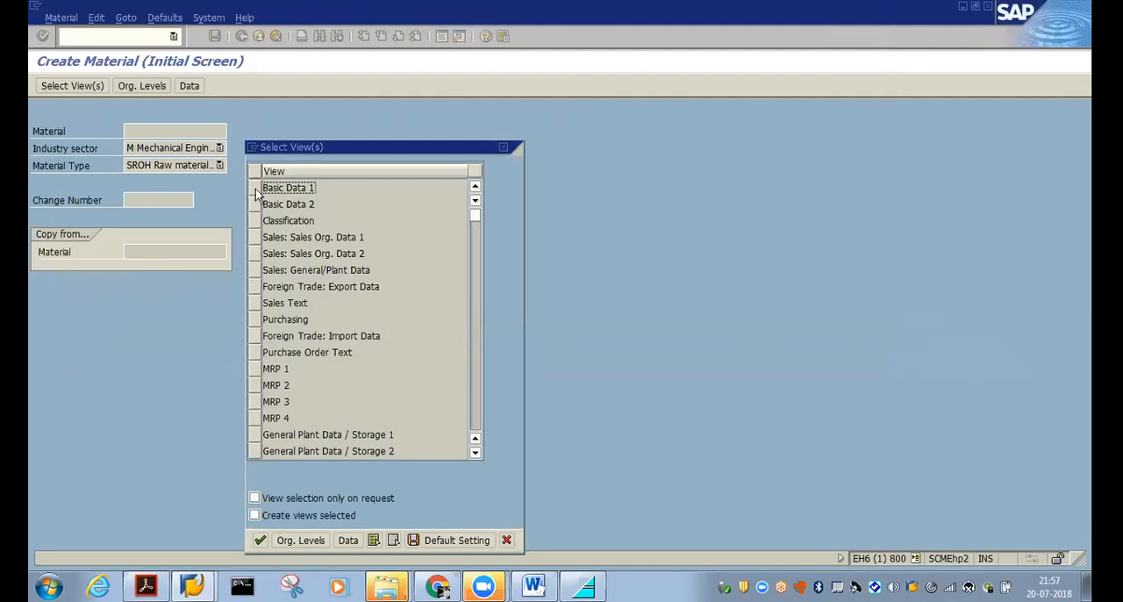
Examine the full list of material master views, from Basic Data 1 through Basic Material Assignment
{"action": "left_click", "coordinate": [475, 452]}
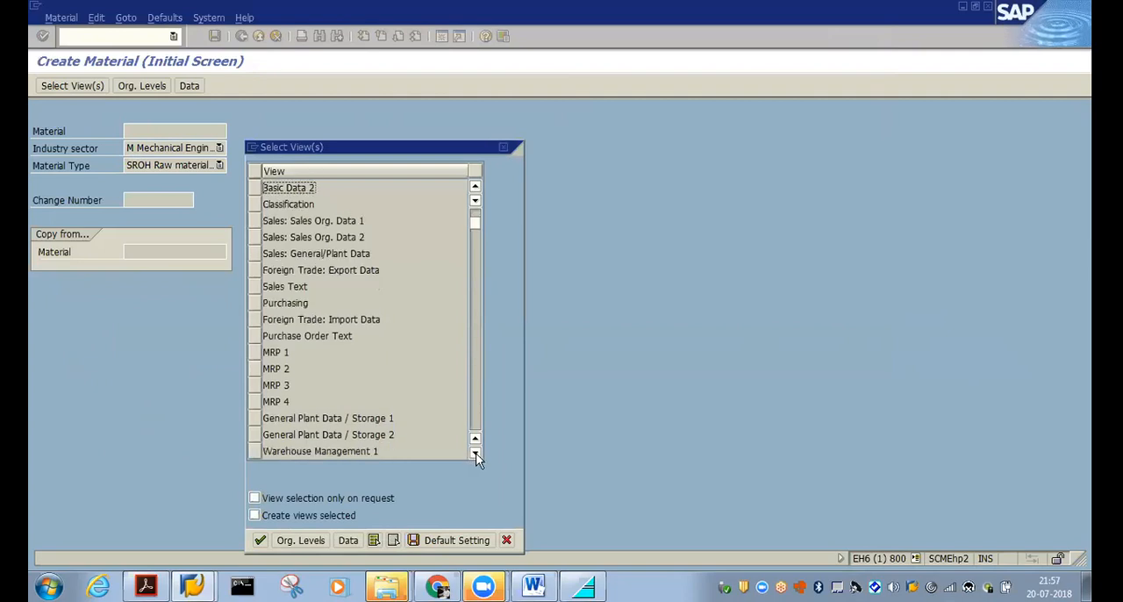
{"action": "left_click", "coordinate": [475, 186]}
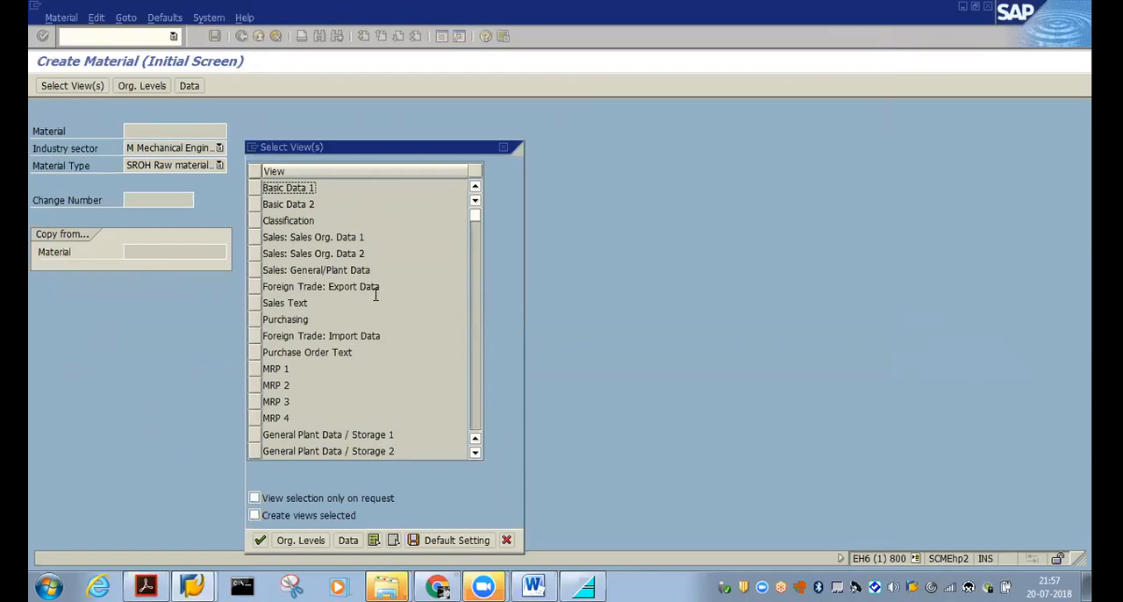
{"action": "left_click", "coordinate": [473, 455]}
{"action": "left_click", "coordinate": [473, 454]}
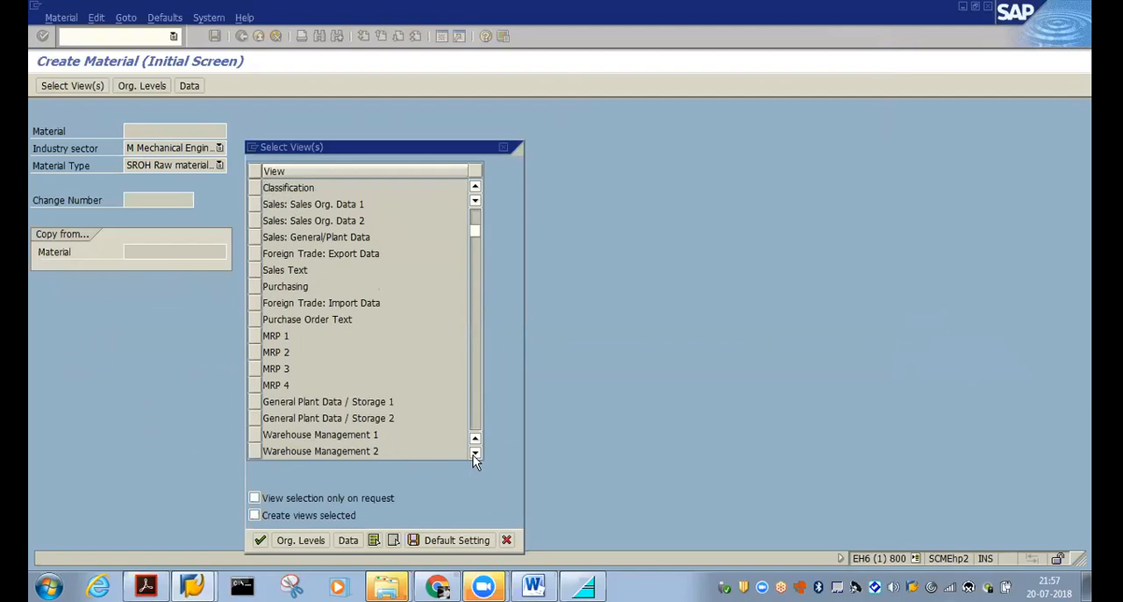
{"action": "left_click", "coordinate": [473, 455]}
{"action": "left_click", "coordinate": [473, 454]}
{"action": "left_click", "coordinate": [473, 454]}
{"action": "left_click", "coordinate": [473, 455]}
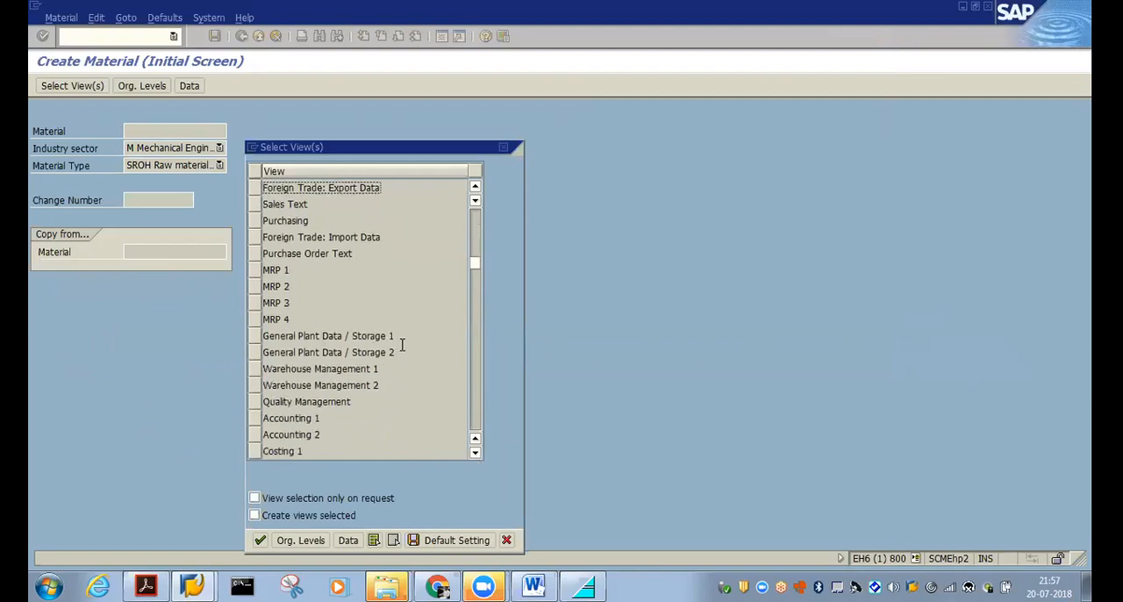
{"action": "left_click", "coordinate": [478, 458]}
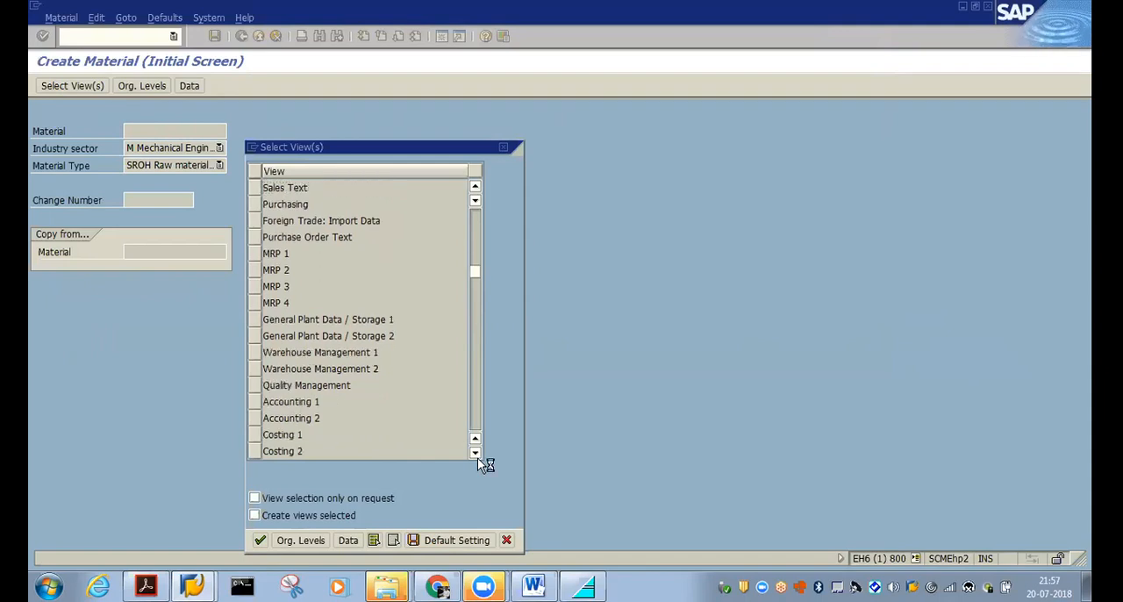
{"action": "left_click", "coordinate": [479, 454]}
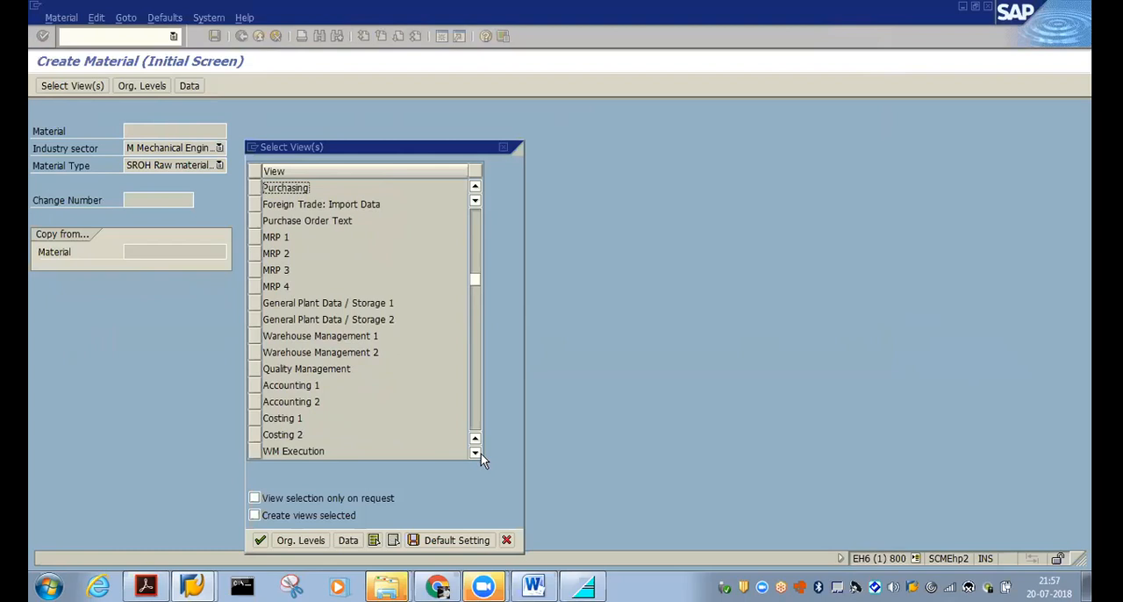
{"action": "left_click", "coordinate": [484, 586]}
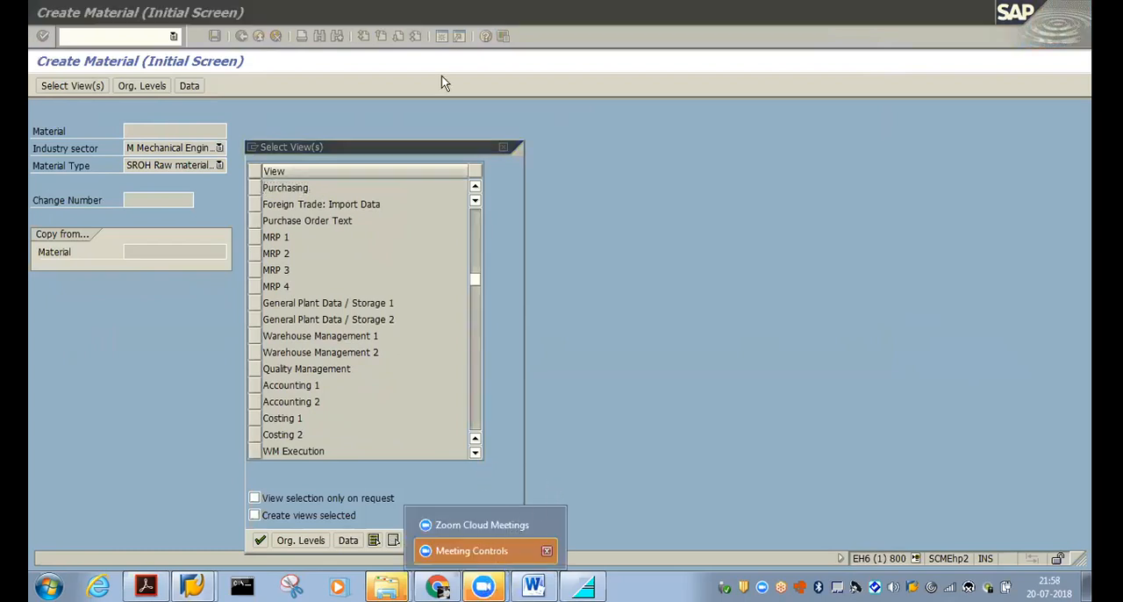
{"action": "left_click", "coordinate": [602, 42]}
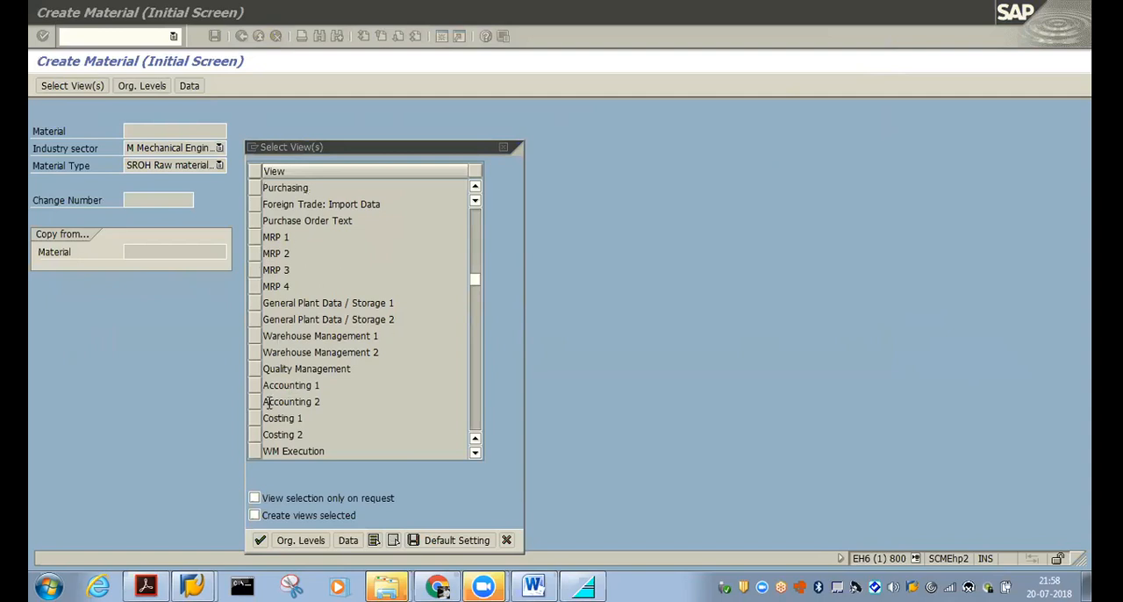
{"action": "left_click", "coordinate": [476, 453]}
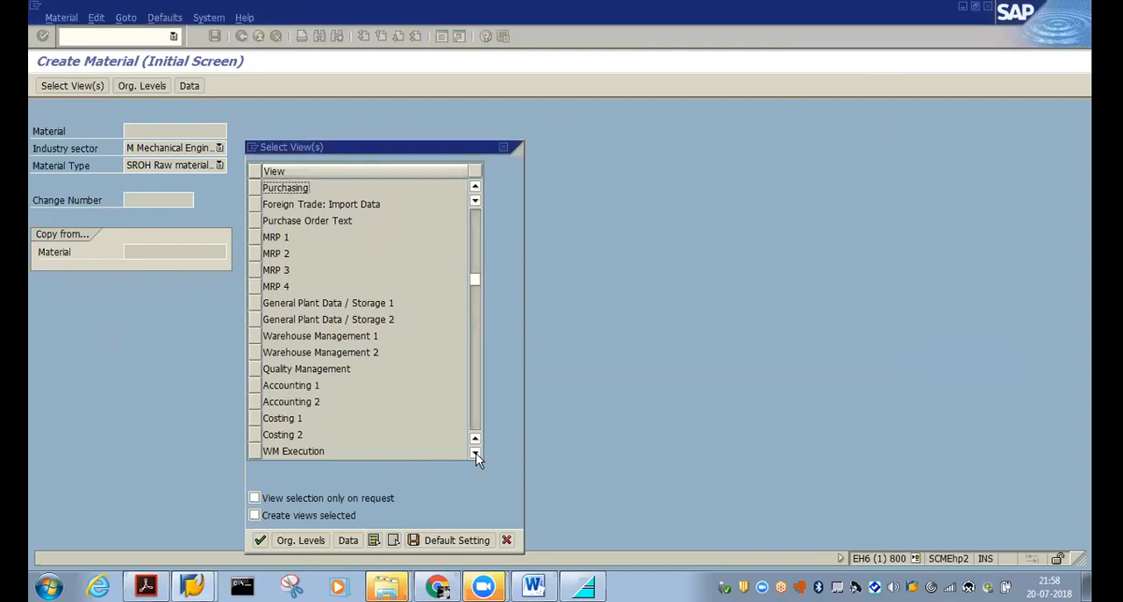
{"action": "left_click", "coordinate": [475, 453]}
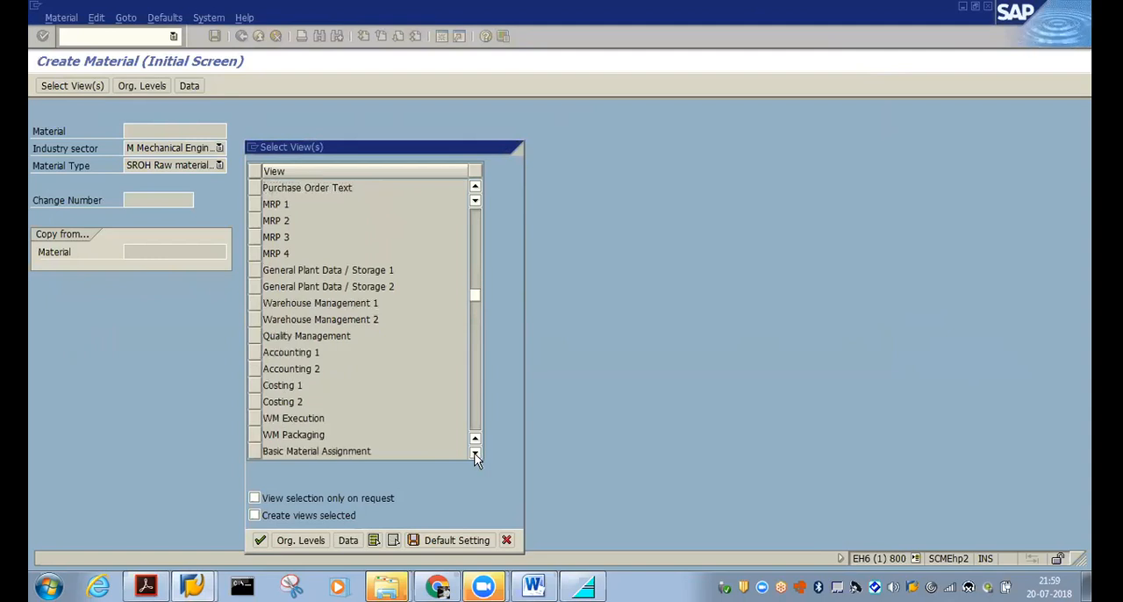
{"action": "left_click", "coordinate": [474, 453]}
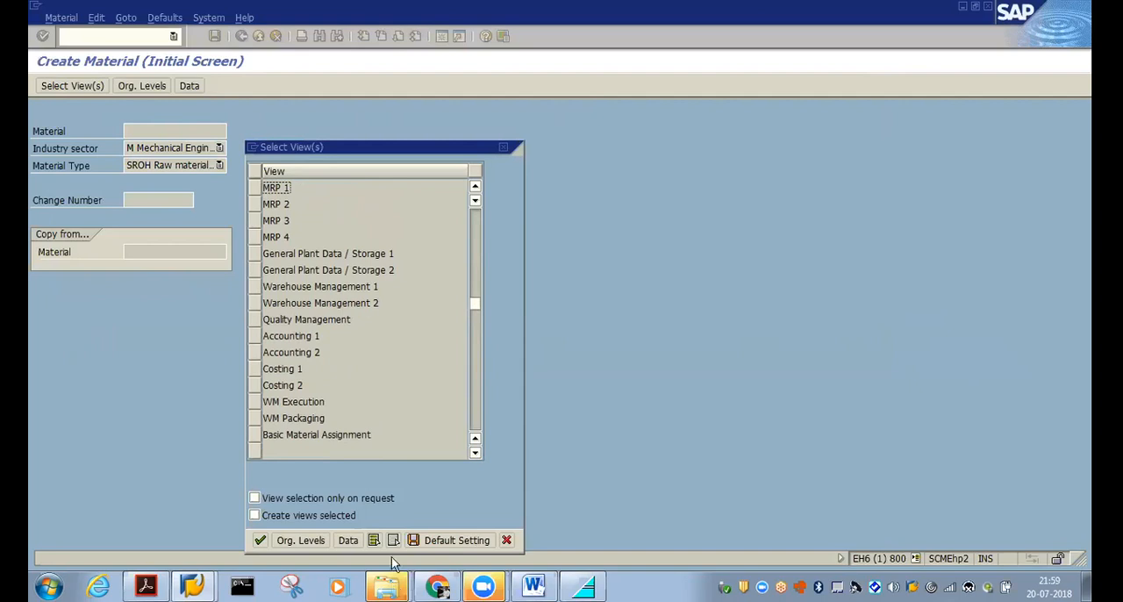
{"action": "scroll", "coordinate": [375, 391], "scroll_direction": "up", "scroll_amount": 3}
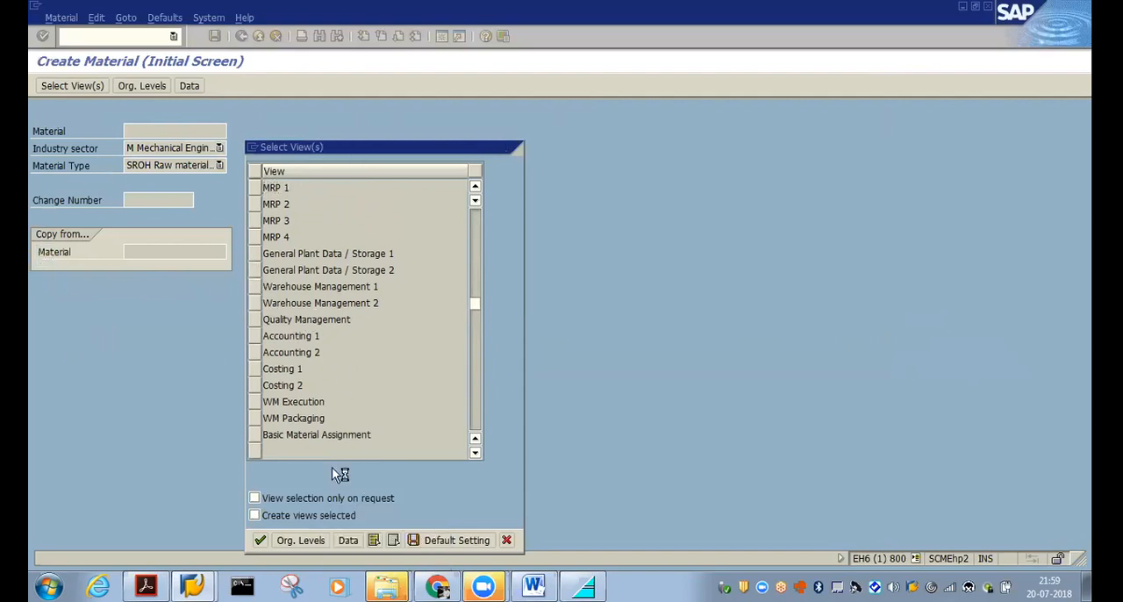
{"action": "scroll", "coordinate": [340, 319], "scroll_direction": "up", "scroll_amount": 1}
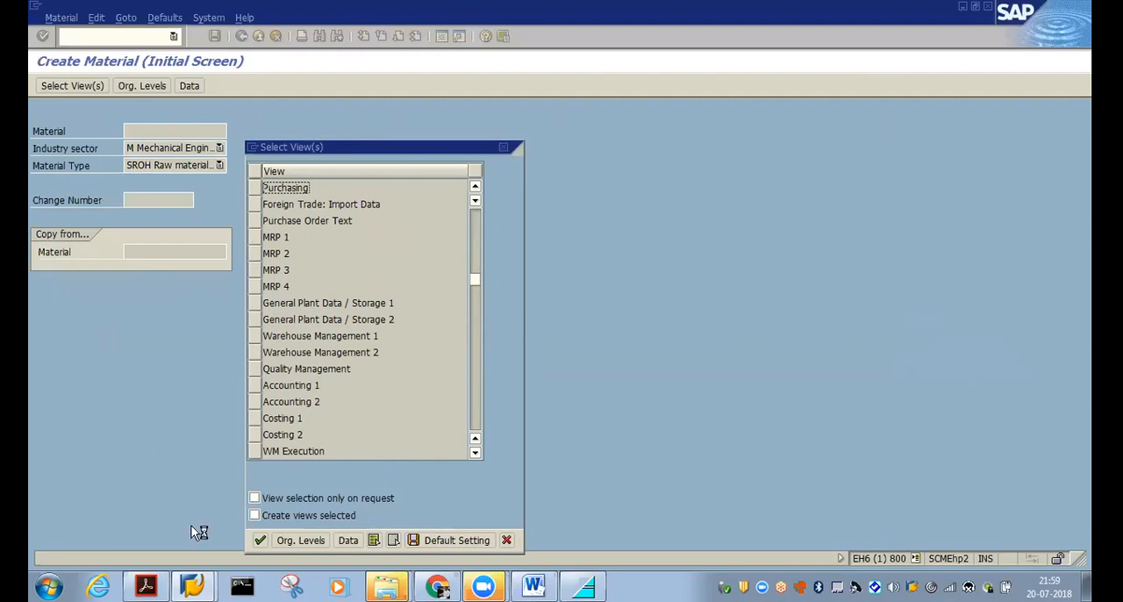
Select the Basic Data 1, Purchasing and Accounting 1 views for the material and continue to the organizational levels
{"action": "left_click", "coordinate": [262, 541]}
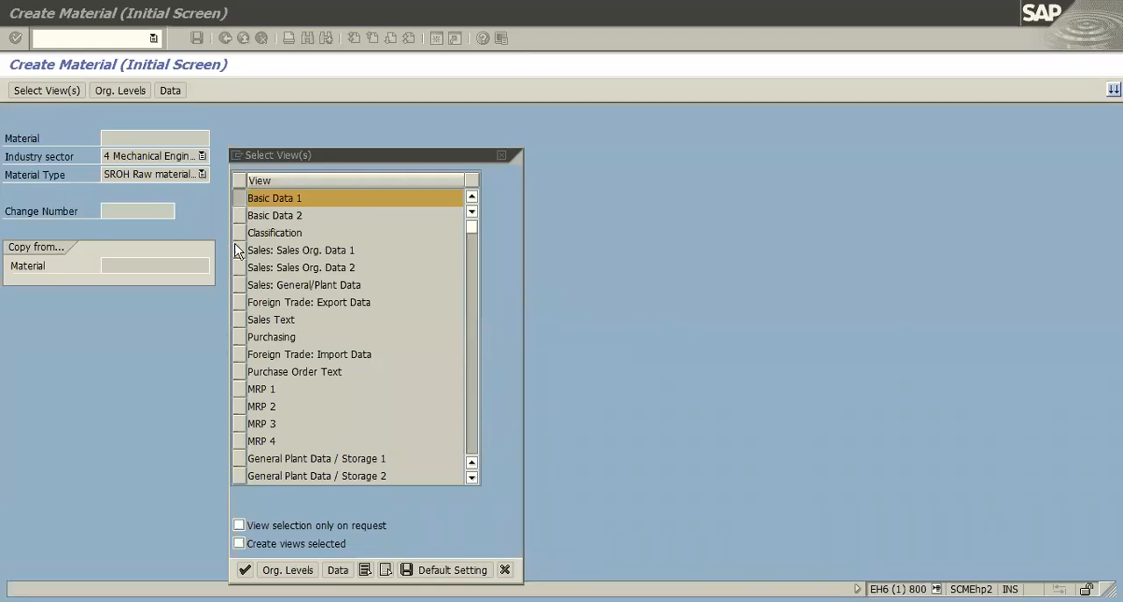
{"action": "left_click", "coordinate": [240, 337]}
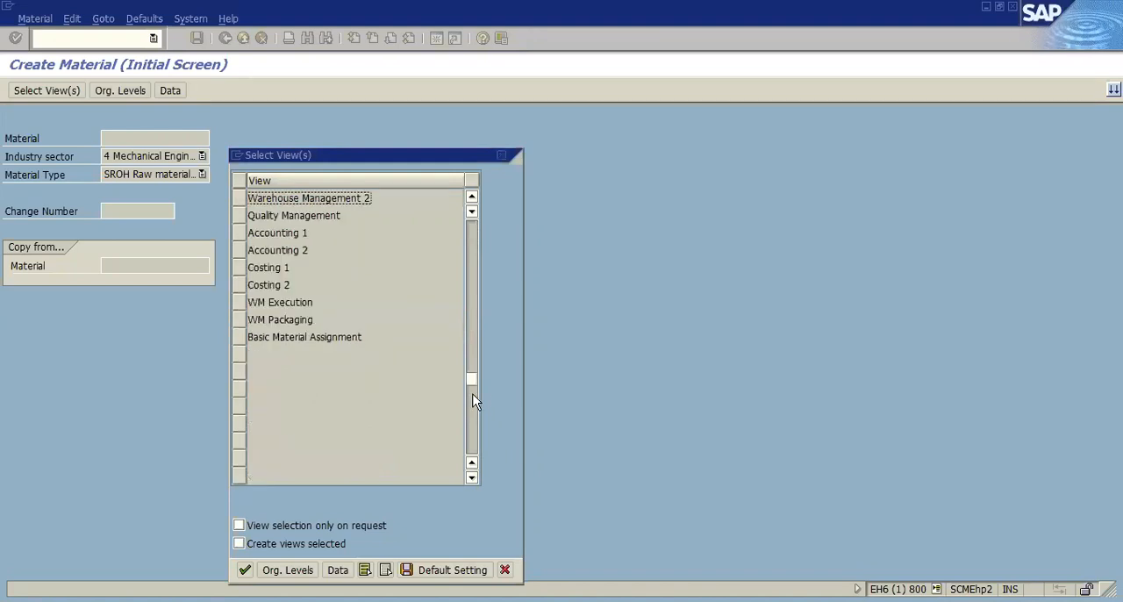
{"action": "left_click", "coordinate": [239, 234]}
{"action": "left_click", "coordinate": [247, 572]}
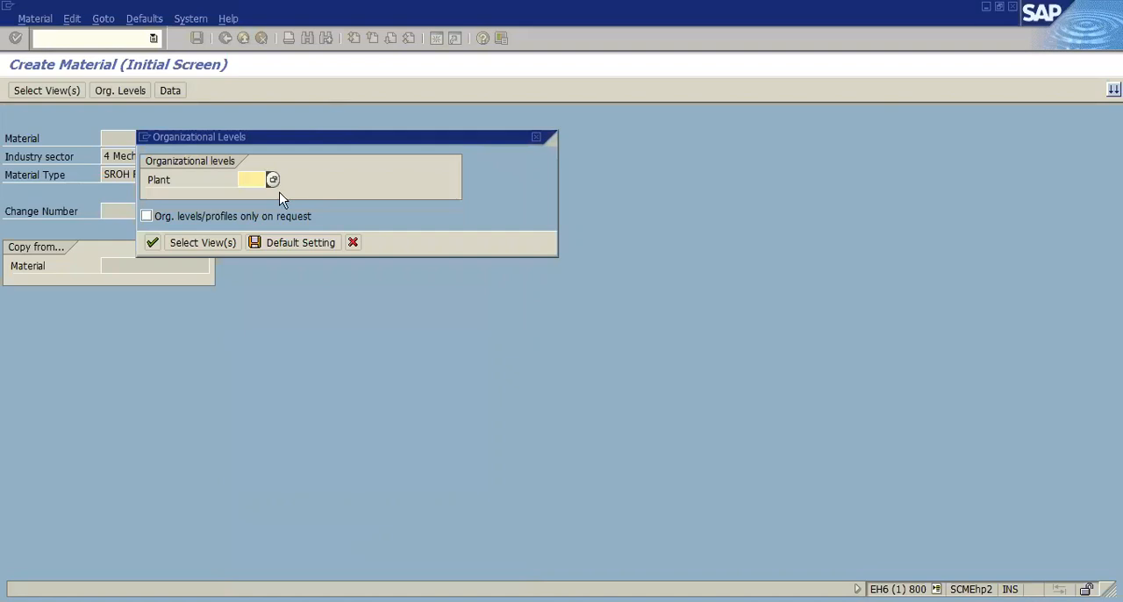
Set the plant to cp11 in the organizational levels and continue to the material's Basic data 1 view
{"action": "left_click", "coordinate": [272, 180]}
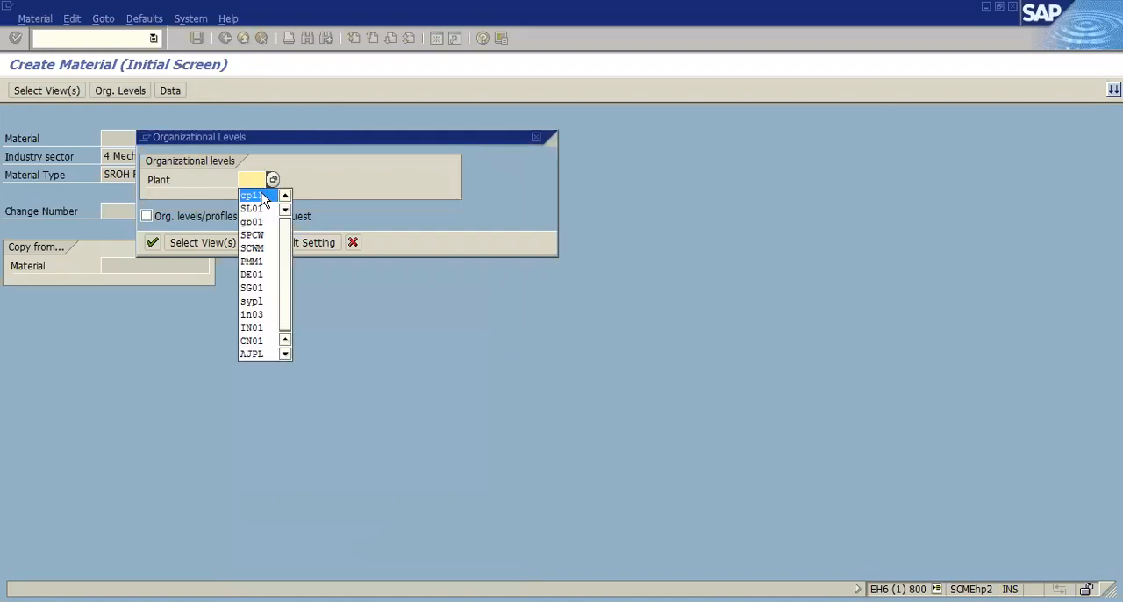
{"action": "left_click", "coordinate": [251, 194]}
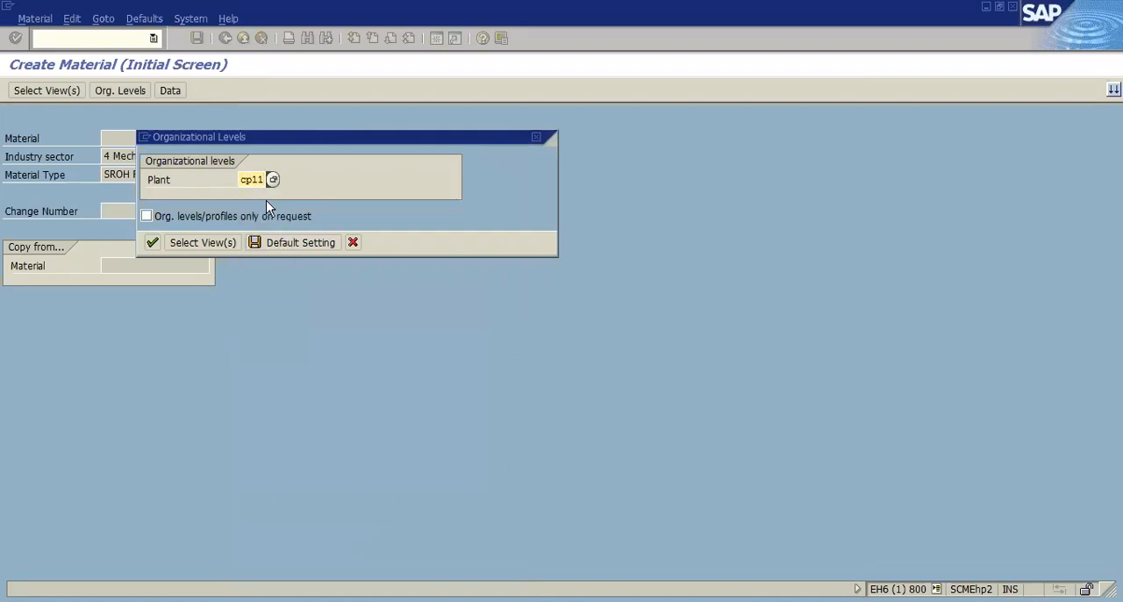
{"action": "key", "text": "Return"}
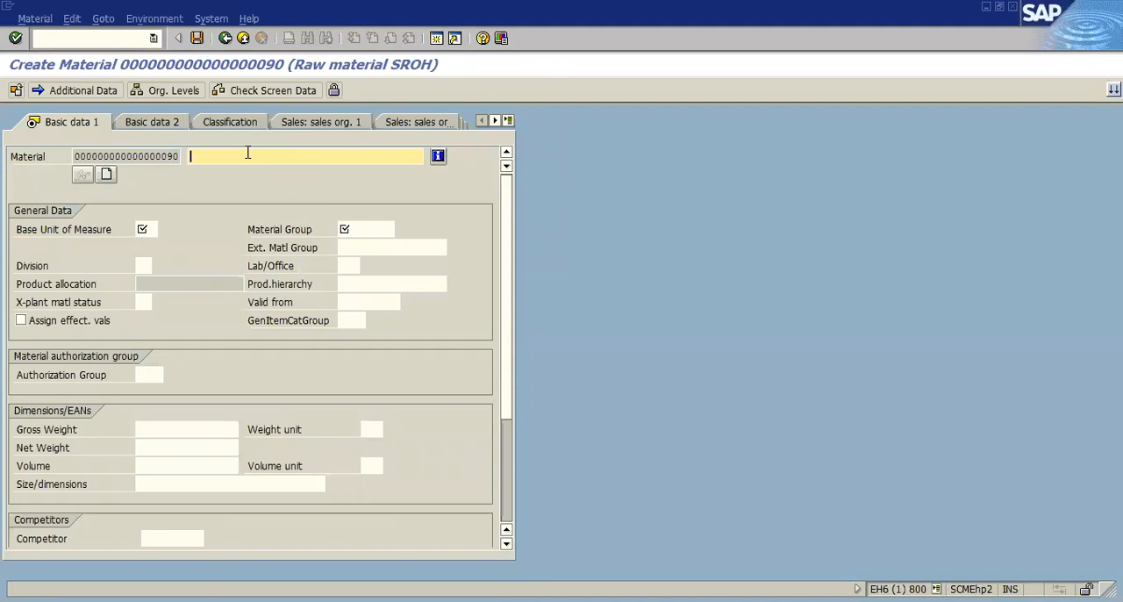
Enter "Iron sheets" as the material description
{"action": "type", "text": "Ma"}
{"action": "key", "text": "BackSpace"}
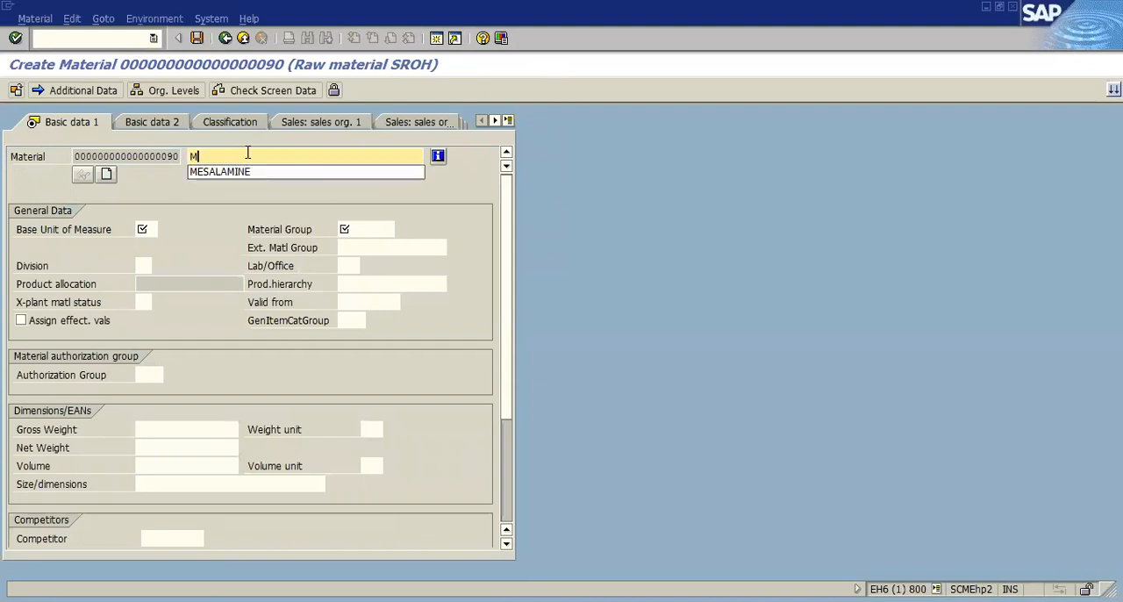
{"action": "key", "text": "BackSpace"}
{"action": "type", "text": "1ron "}
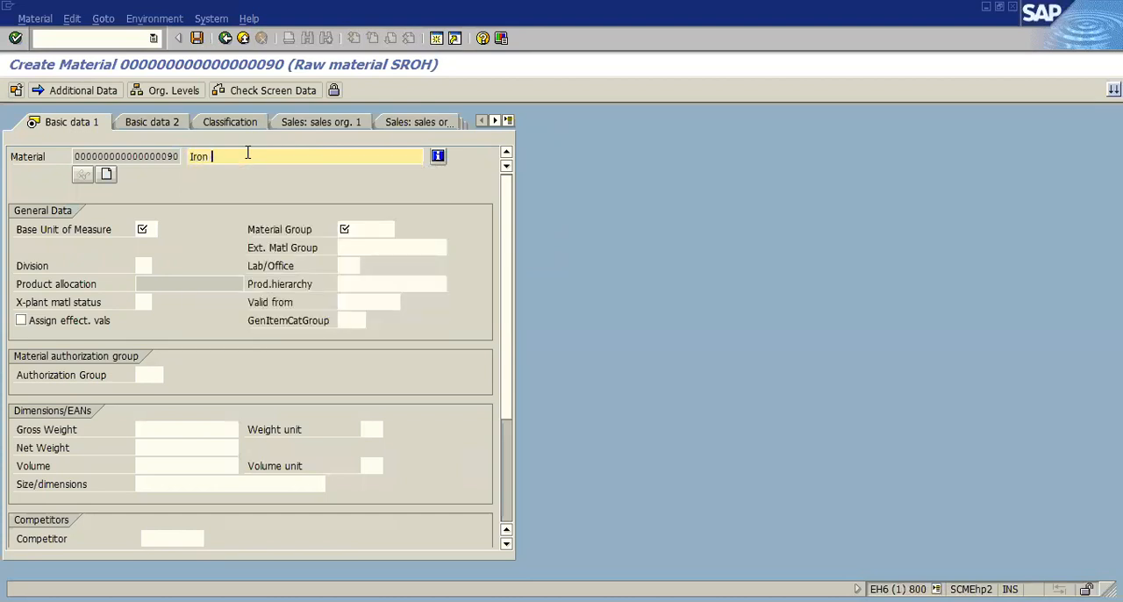
{"action": "type", "text": "sheets"}
Set the base unit of measure to pc and the material group to 00107 in the general data
{"action": "left_click", "coordinate": [147, 228]}
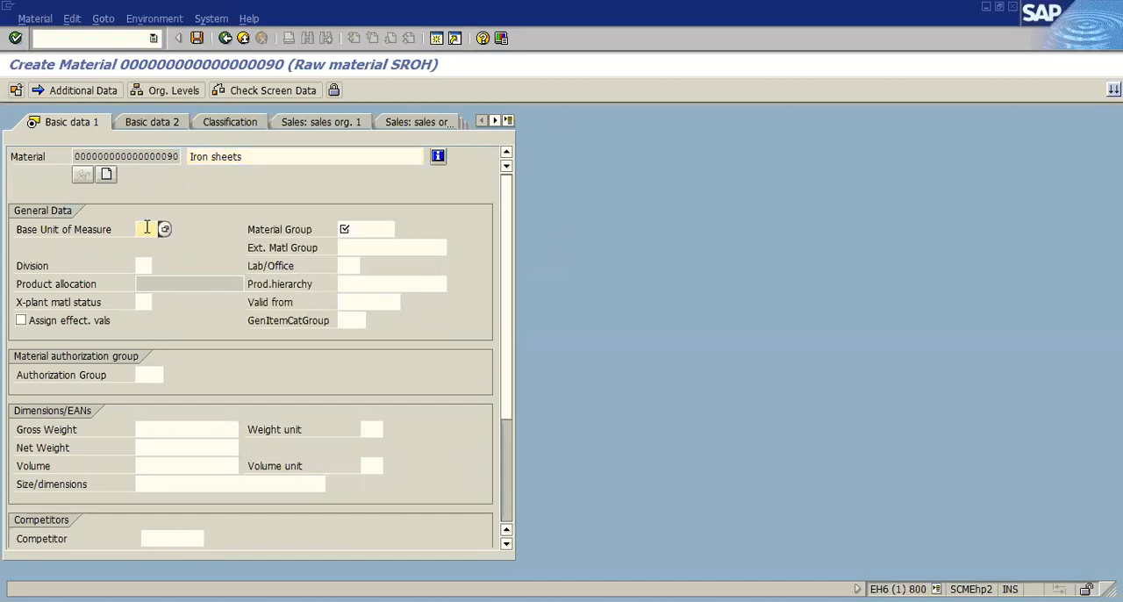
{"action": "type", "text": "pc"}
{"action": "key", "text": "BackSpace"}
{"action": "type", "text": "c"}
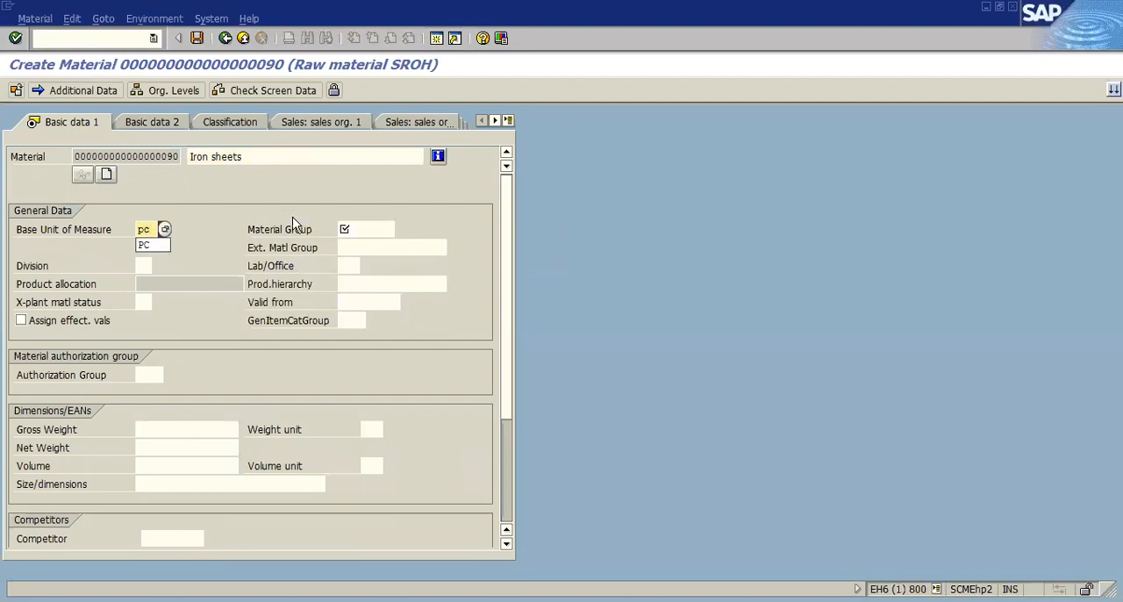
{"action": "left_click", "coordinate": [366, 230]}
{"action": "key", "text": "BackSpace"}
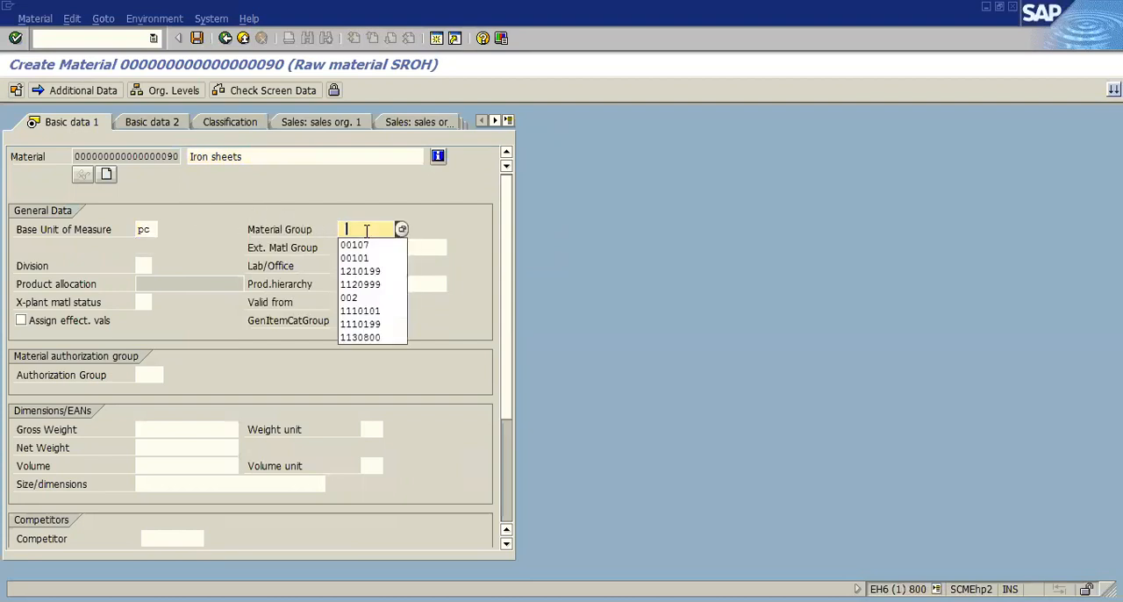
{"action": "left_click", "coordinate": [354, 246]}
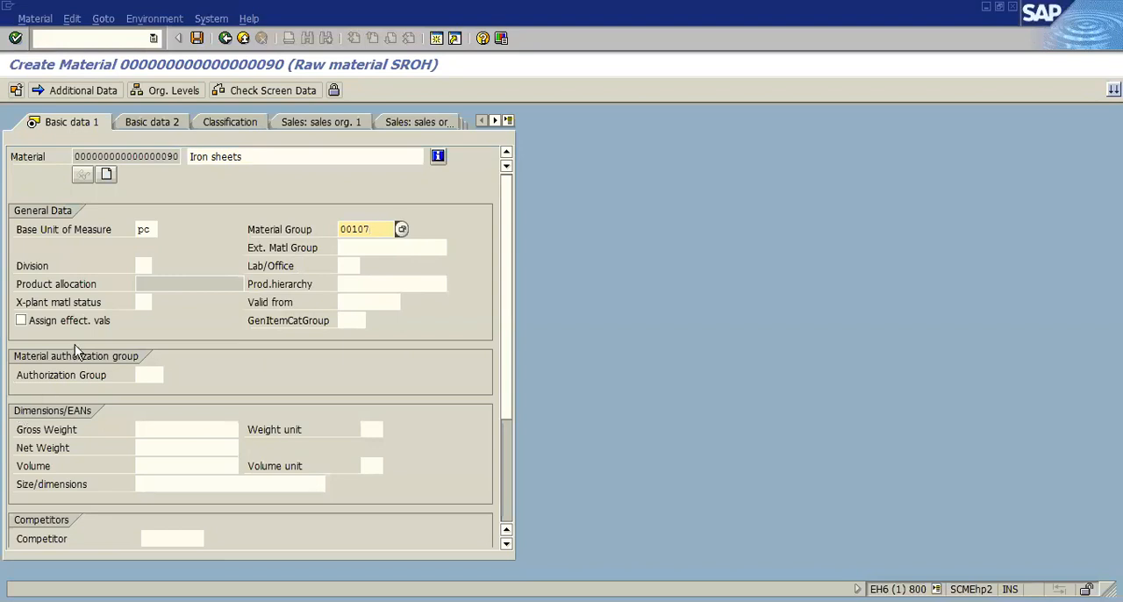
Examine the possible entries for the cross-plant material status and close the list without choosing one
{"action": "left_click", "coordinate": [69, 305]}
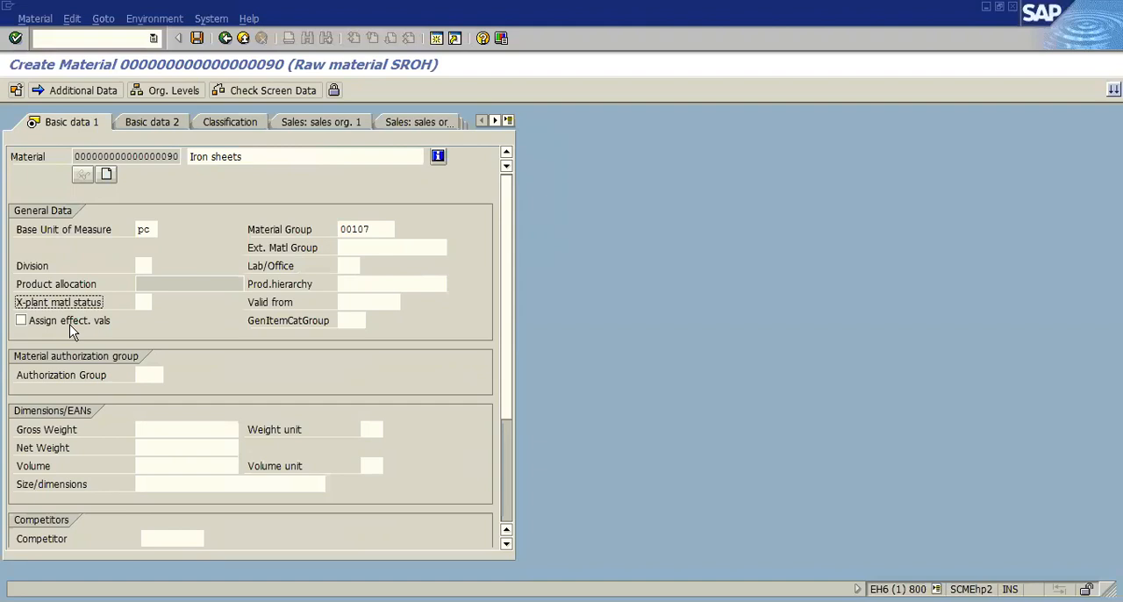
{"action": "left_click", "coordinate": [145, 301]}
{"action": "left_click", "coordinate": [160, 300]}
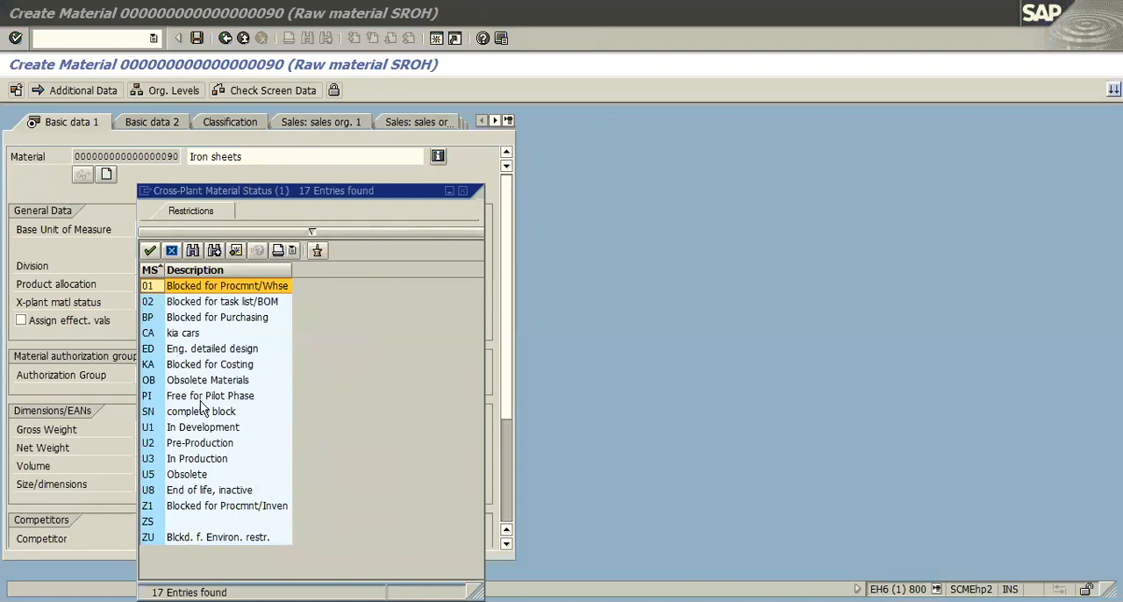
{"action": "left_click", "coordinate": [171, 285]}
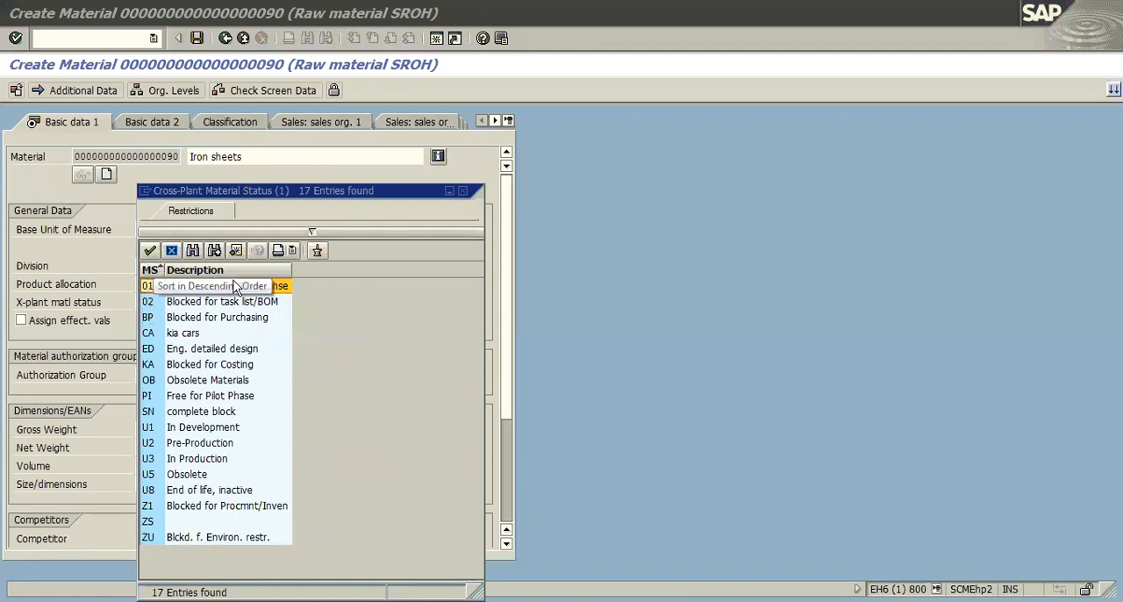
{"action": "left_click", "coordinate": [464, 187]}
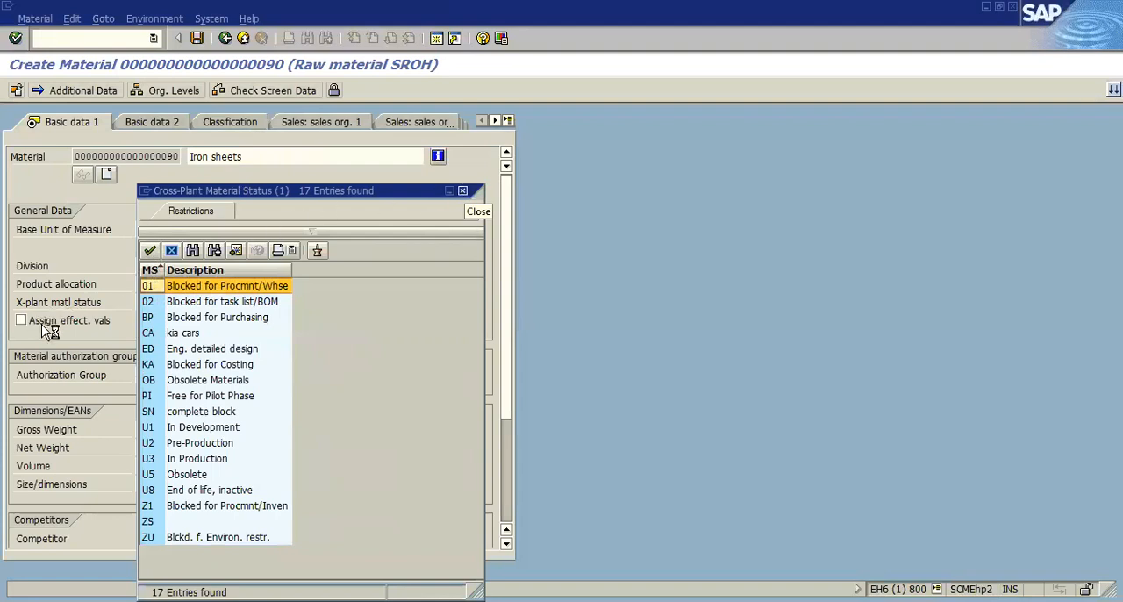
{"action": "key", "text": "Escape"}
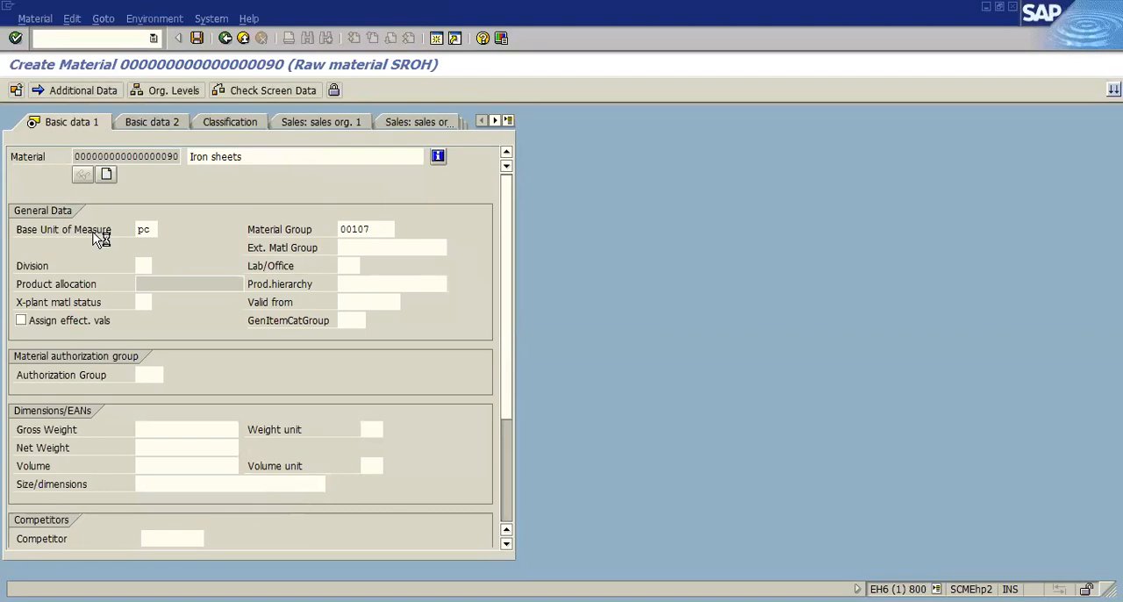
{"action": "left_click", "coordinate": [239, 305]}
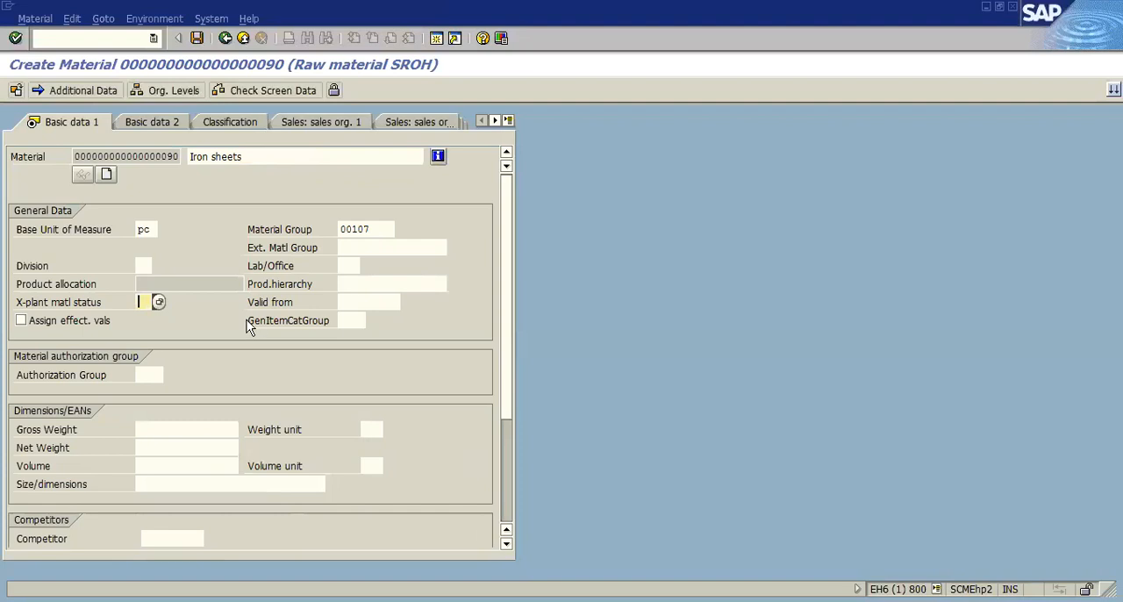
Continue to the Purchasing view and set the purchasing group to AG1
{"action": "key", "text": "Return"}
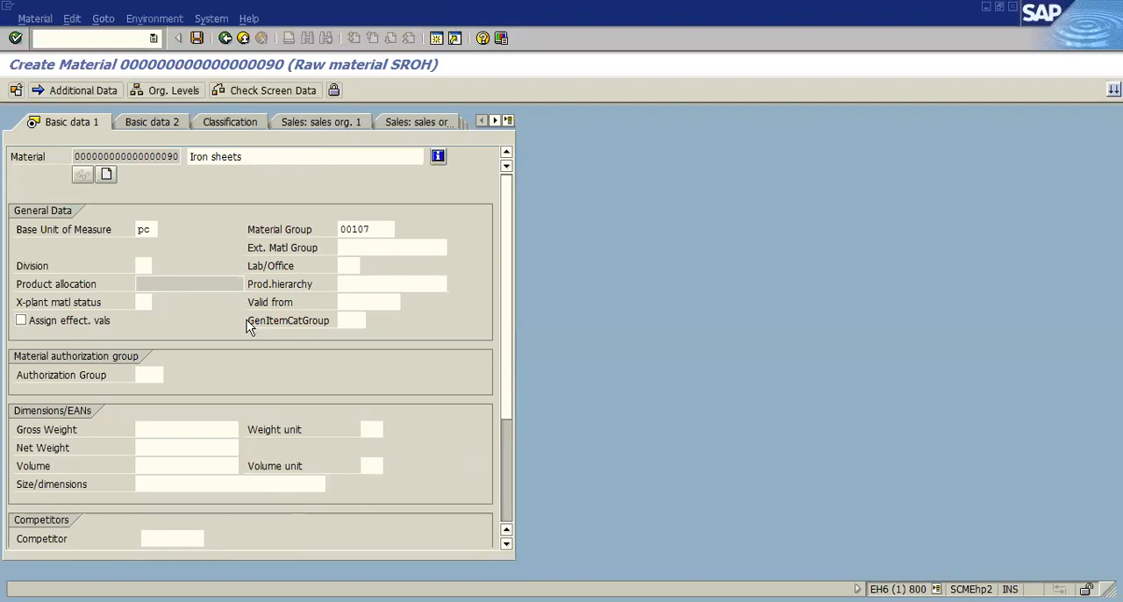
{"action": "key", "text": "Return"}
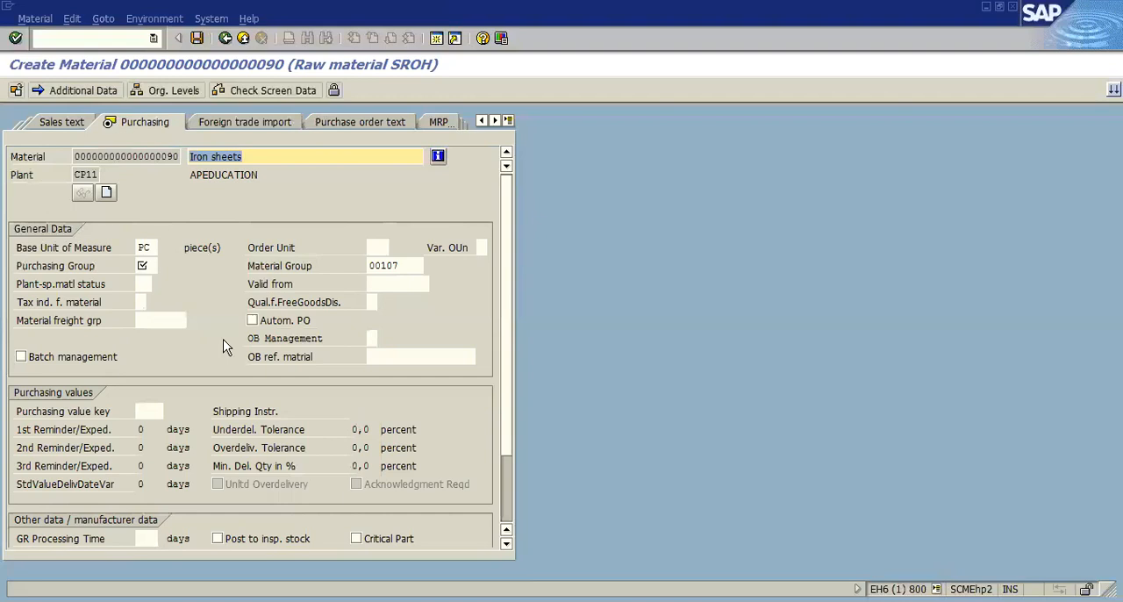
{"action": "left_click", "coordinate": [151, 267]}
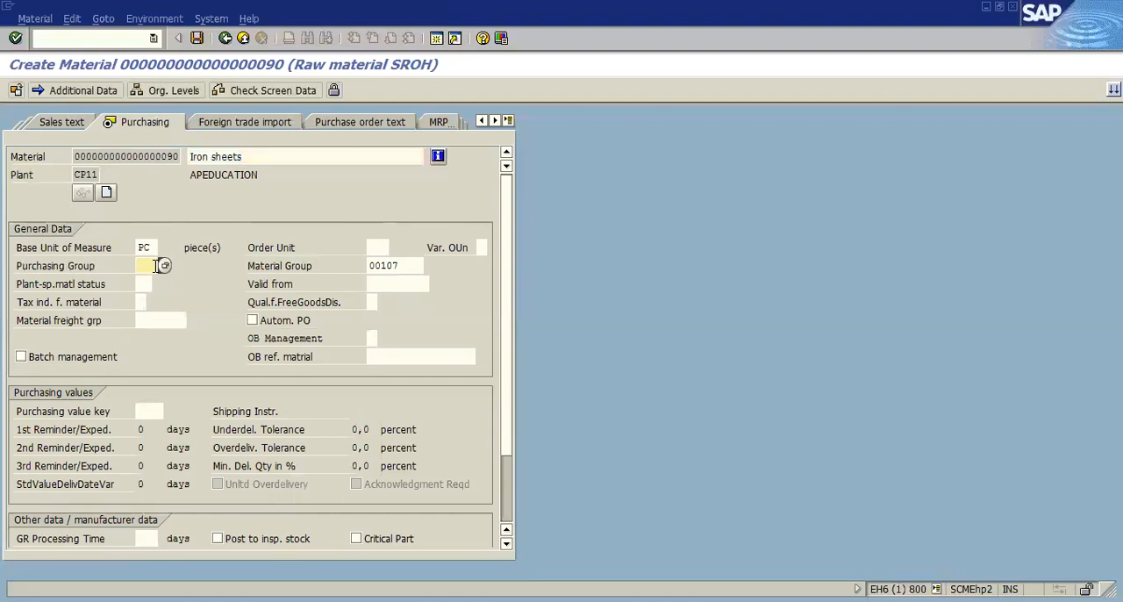
{"action": "left_click", "coordinate": [150, 280]}
Examine the available purchasing value keys with their reminder days and tolerances, and close the list without choosing one
{"action": "left_click", "coordinate": [31, 290]}
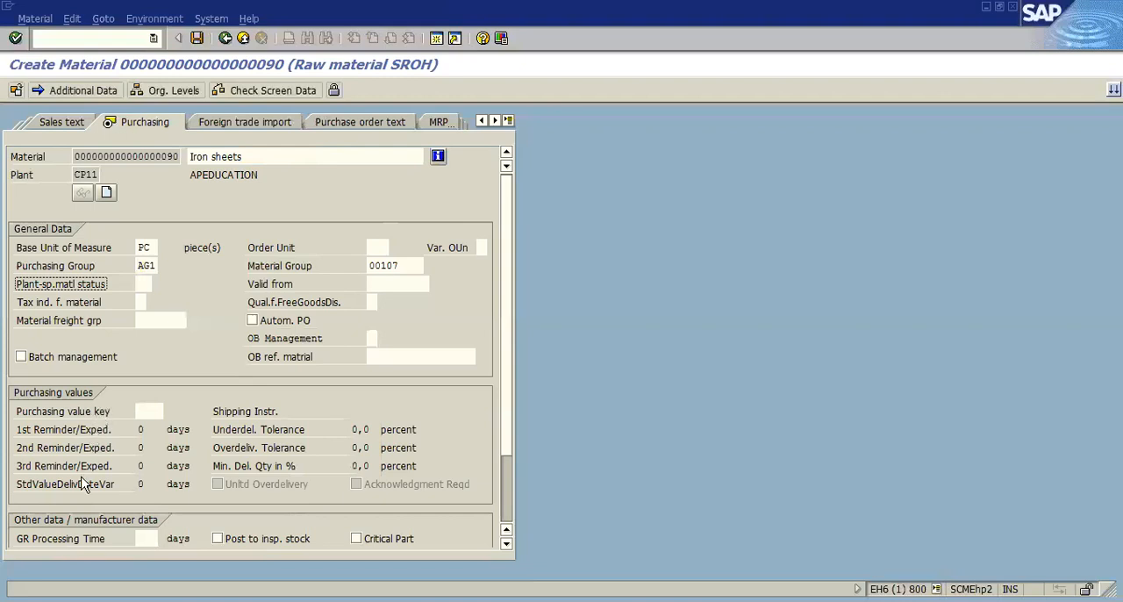
{"action": "left_click", "coordinate": [151, 411]}
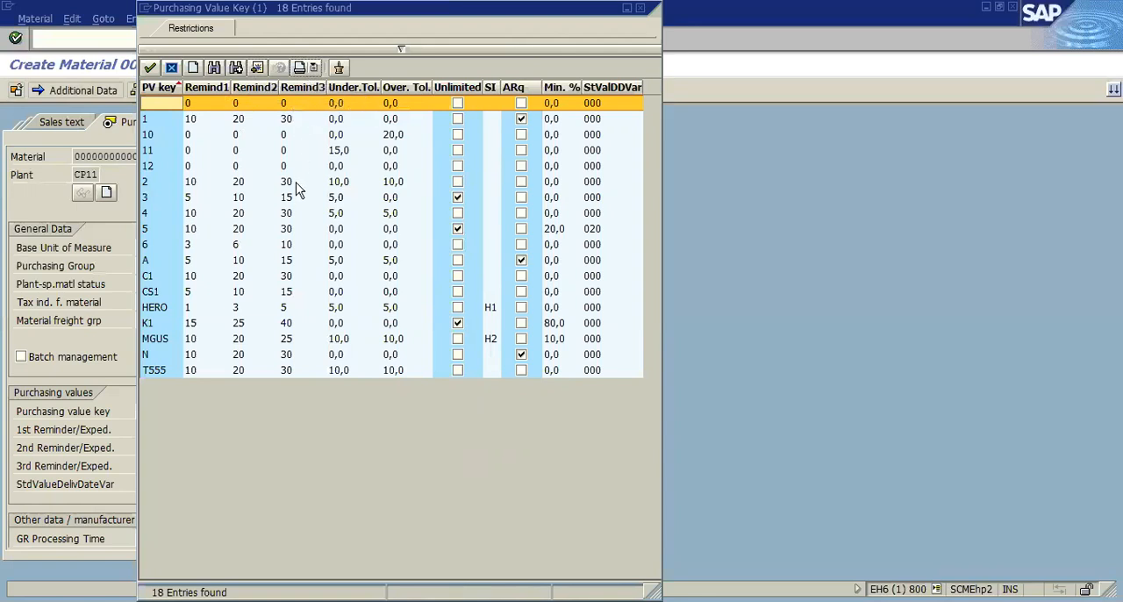
{"action": "left_click", "coordinate": [640, 10]}
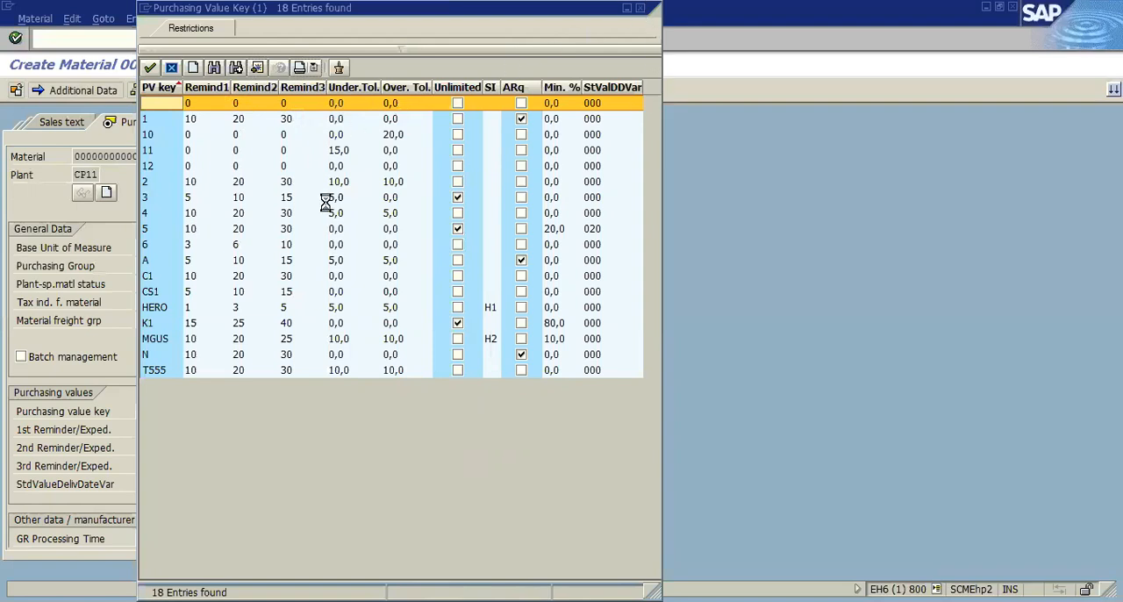